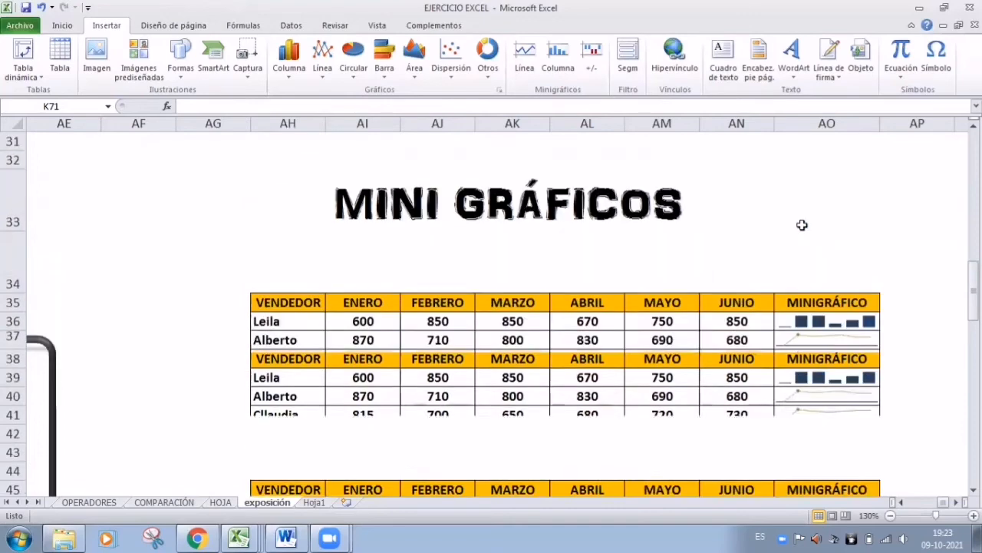
# Delete column AO, which holds the existing mini charts beside the sales tables.
pyautogui.scroll(-5, 802, 224)
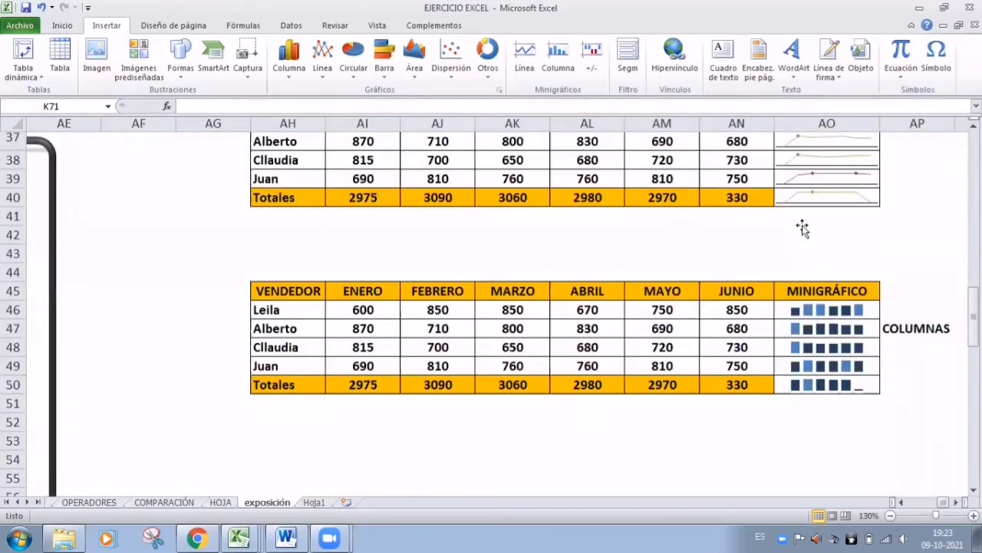
pyautogui.scroll(10, 802, 228)
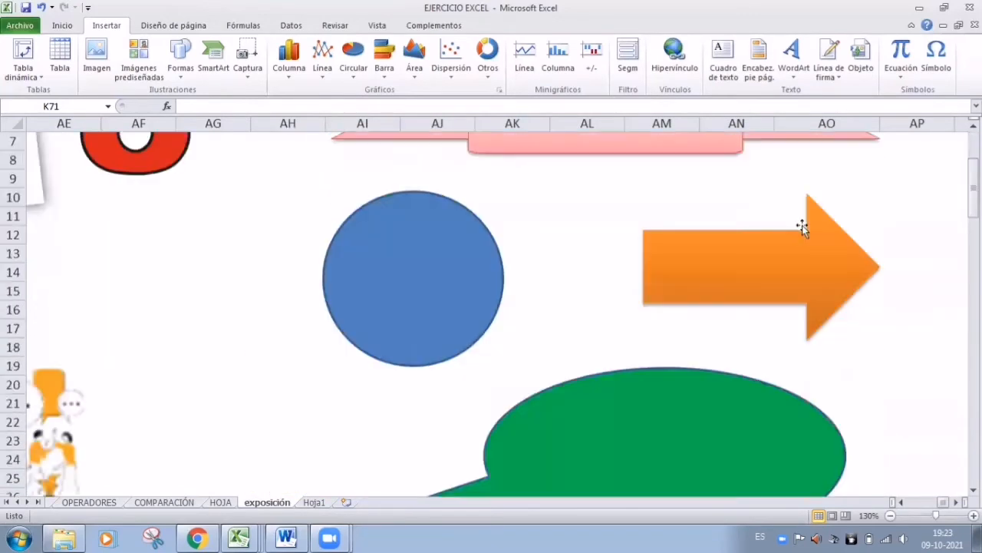
pyautogui.scroll(-8, 802, 225)
pyautogui.scroll(-1, 802, 228)
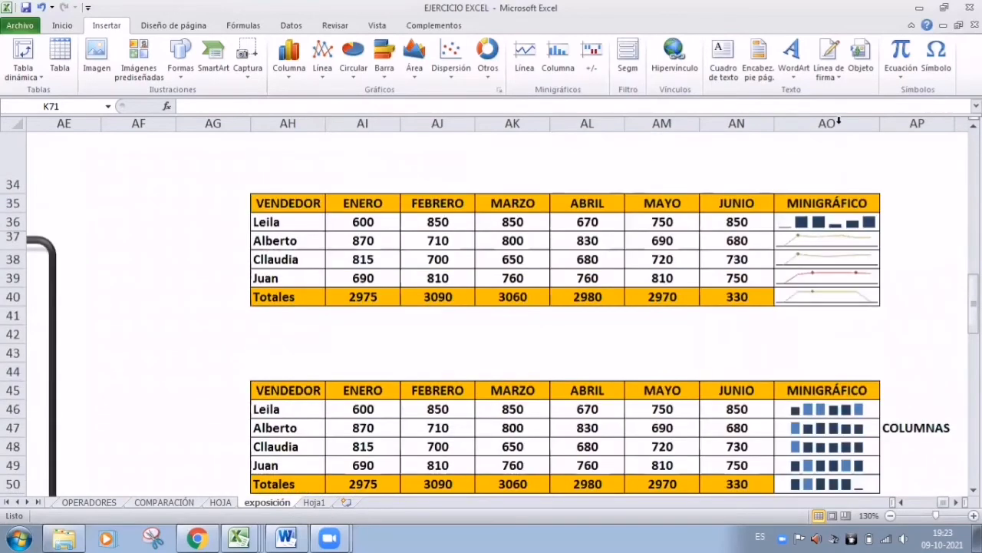
pyautogui.click(838, 123)
pyautogui.rightClick(840, 124)
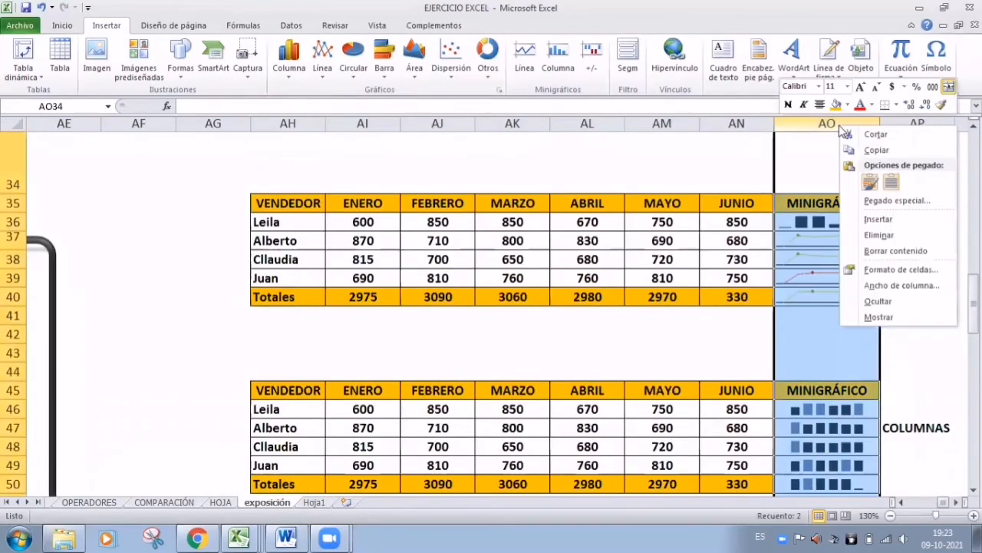
pyautogui.click(903, 235)
pyautogui.click(900, 234)
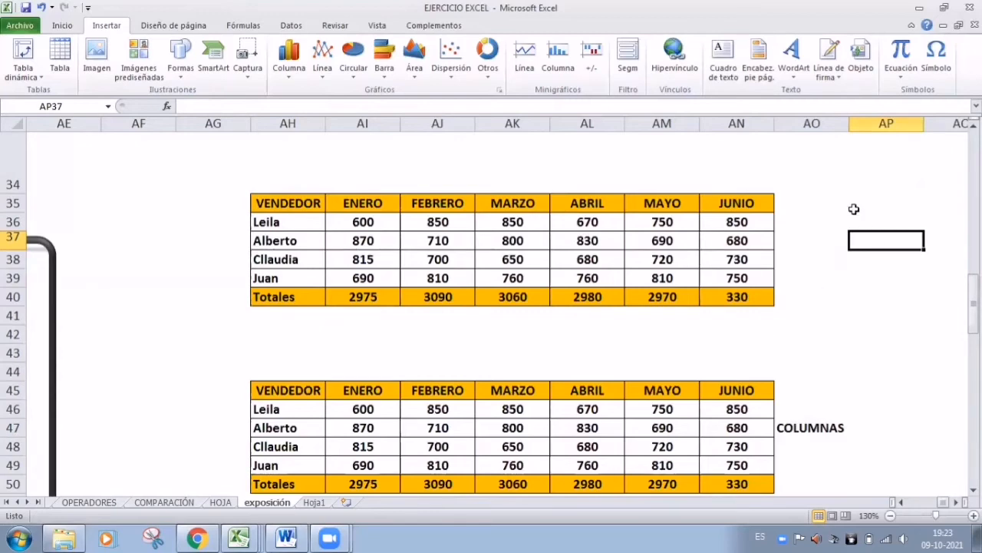
# Apply all borders to the empty cells AO35:AO40 beside the first sales table.
pyautogui.moveTo(793, 196); pyautogui.dragTo(800, 297)
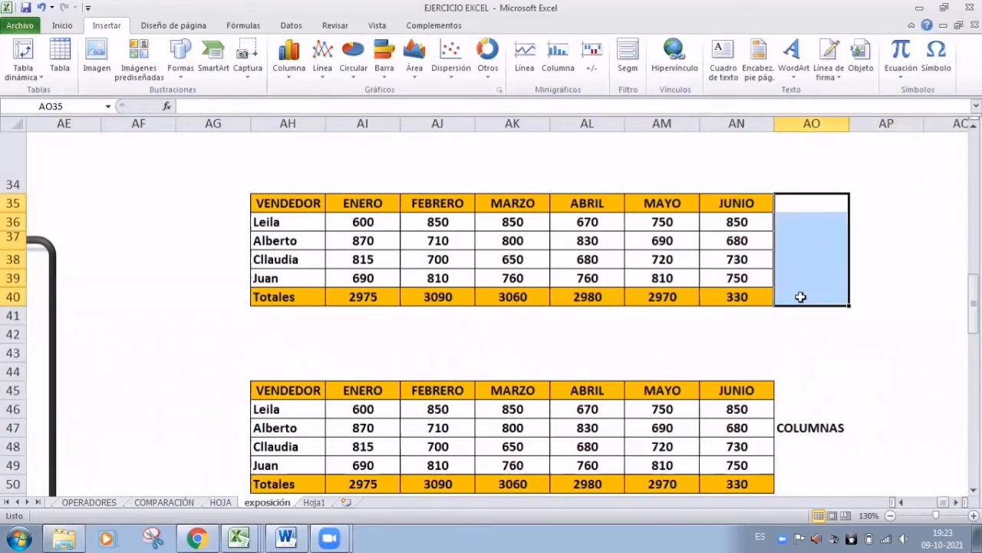
pyautogui.click(66, 26)
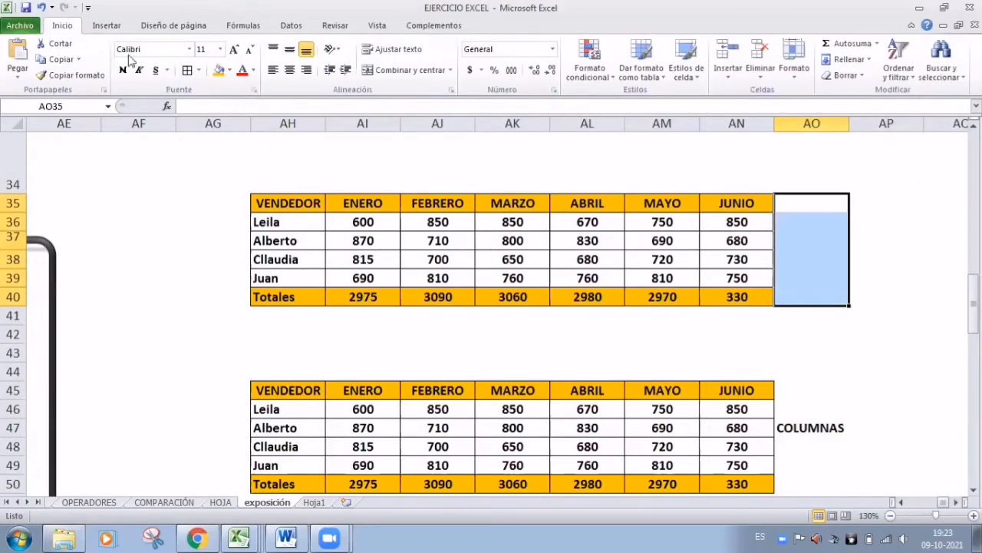
pyautogui.click(197, 71)
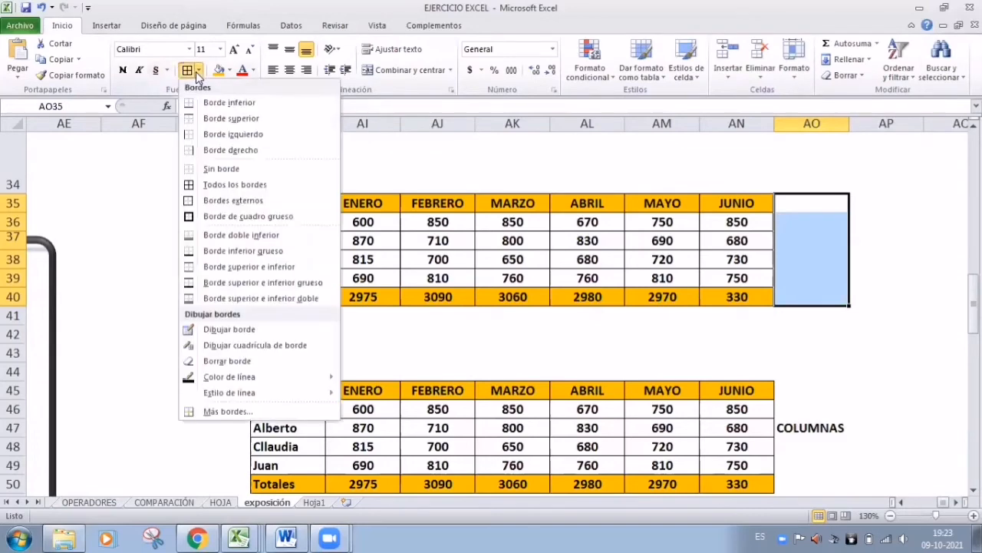
pyautogui.click(192, 186)
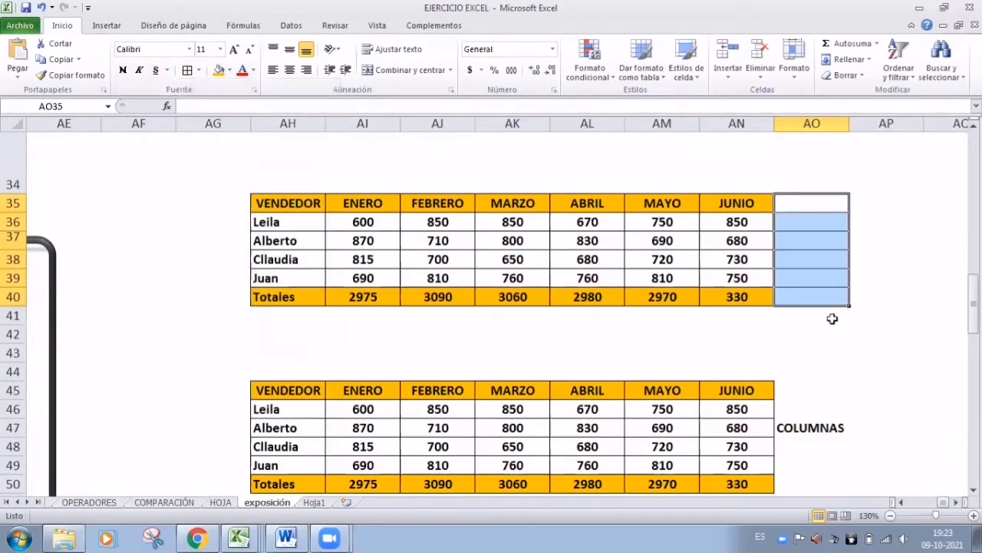
pyautogui.click(861, 328)
# Fill cell AO35 with the orange header colour and enter the heading MINIGRÁFICOS.
pyautogui.click(794, 201)
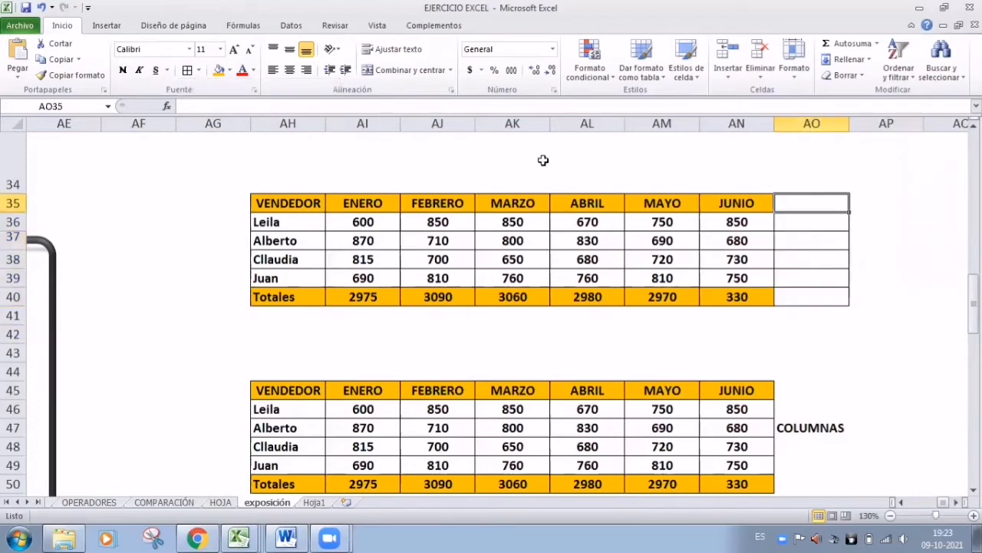
pyautogui.click(218, 71)
pyautogui.write('MINI')
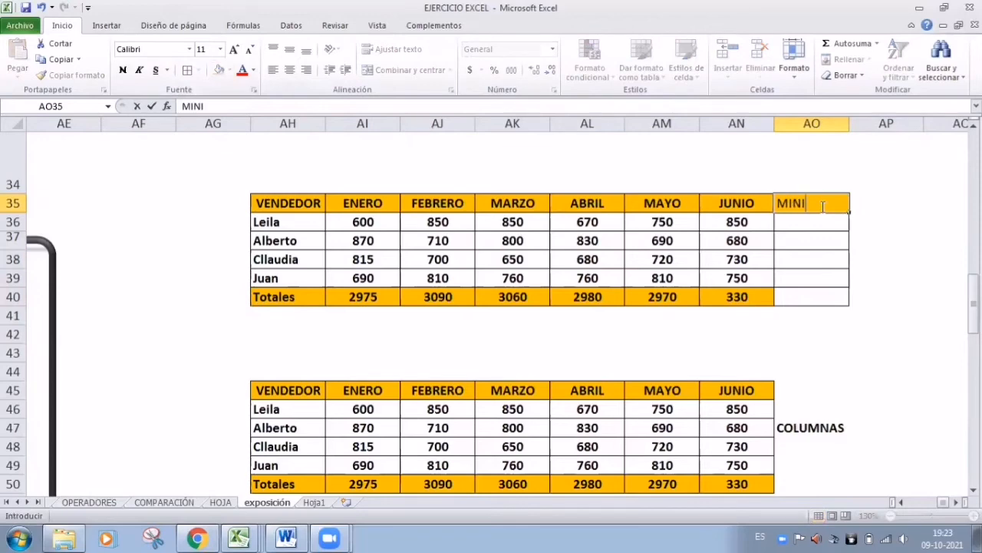
pyautogui.write('GRÁFICOS')
pyautogui.click(852, 240)
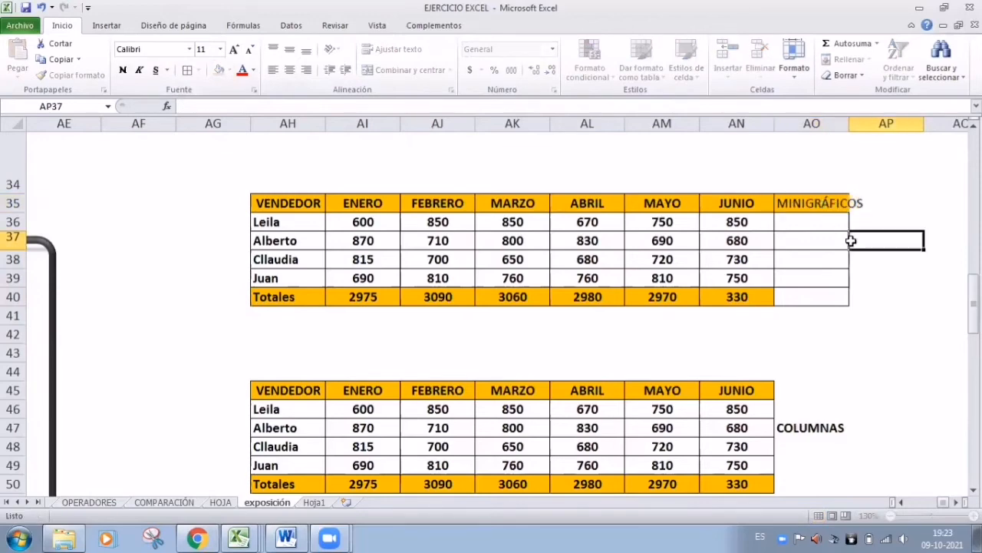
# Widen column AO to fit the MINIGRÁFICOS heading, and make the heading bold and centred horizontally and vertically.
pyautogui.click(819, 200)
pyautogui.moveTo(850, 125); pyautogui.dragTo(882, 124)
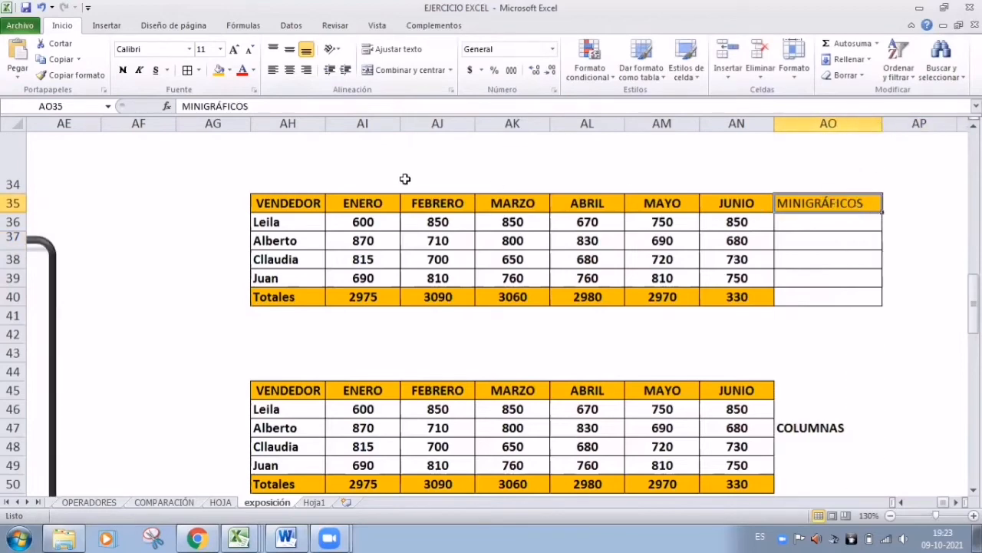
pyautogui.click(289, 69)
pyautogui.click(289, 50)
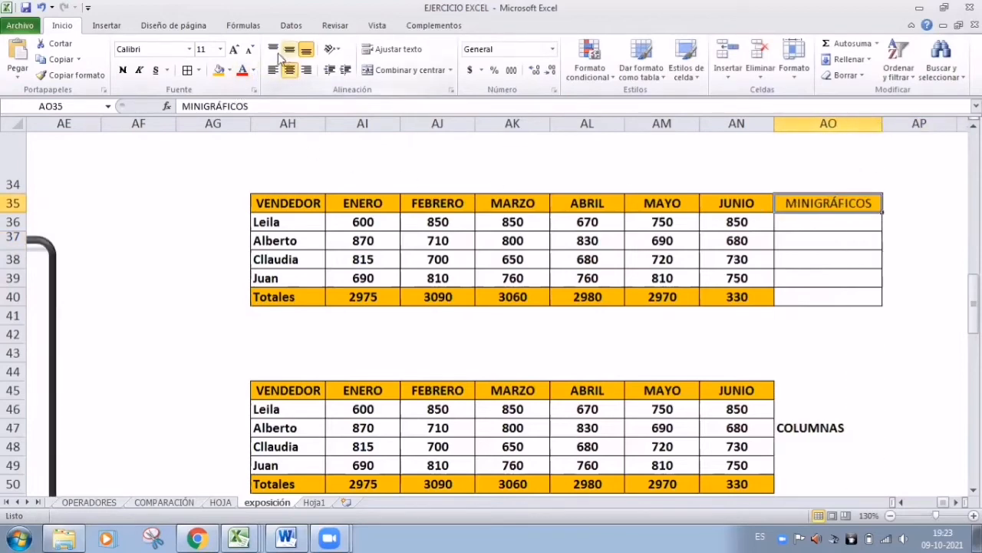
pyautogui.click(123, 70)
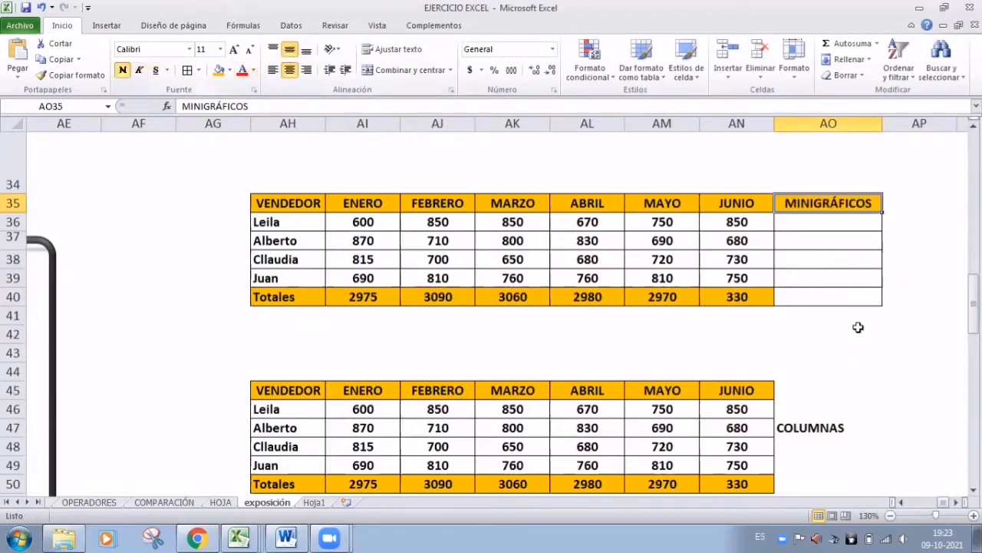
pyautogui.click(900, 333)
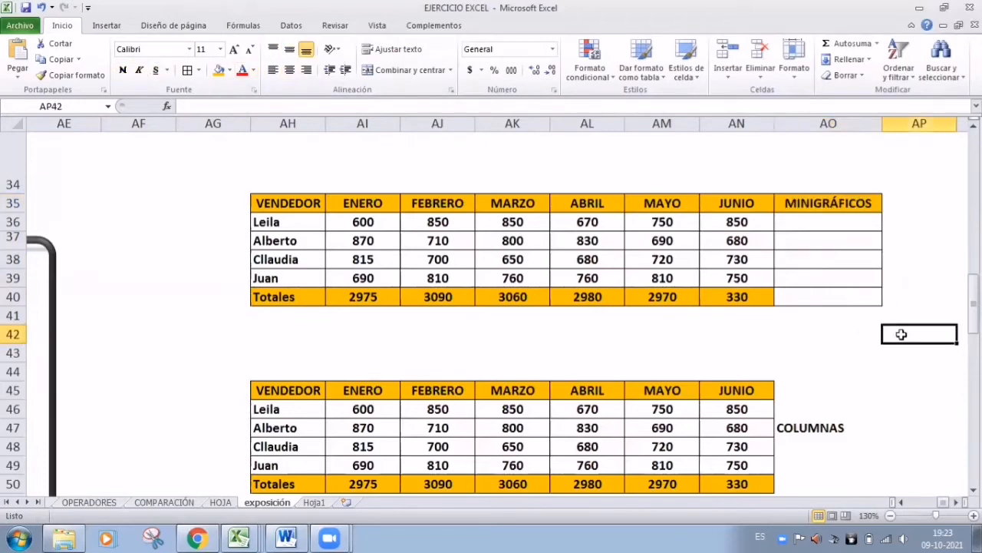
# Insert a line sparkline in cell AO36 using the data range AI36:AN36.
pyautogui.click(106, 25)
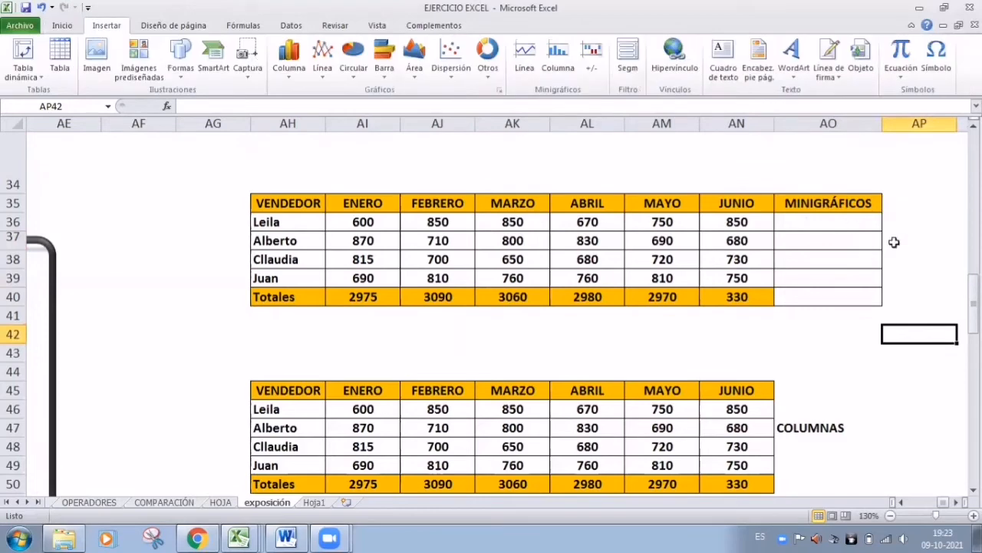
pyautogui.click(800, 222)
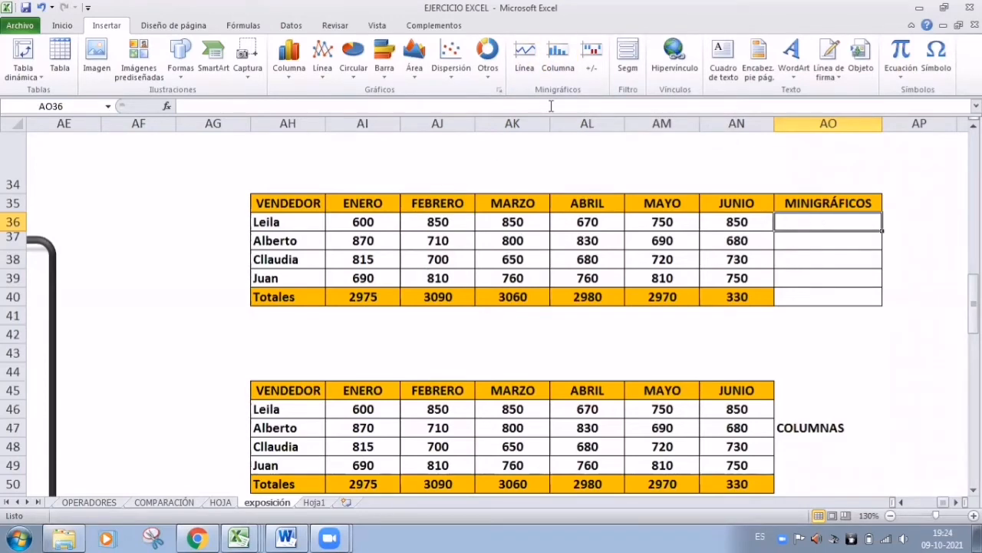
pyautogui.click(525, 61)
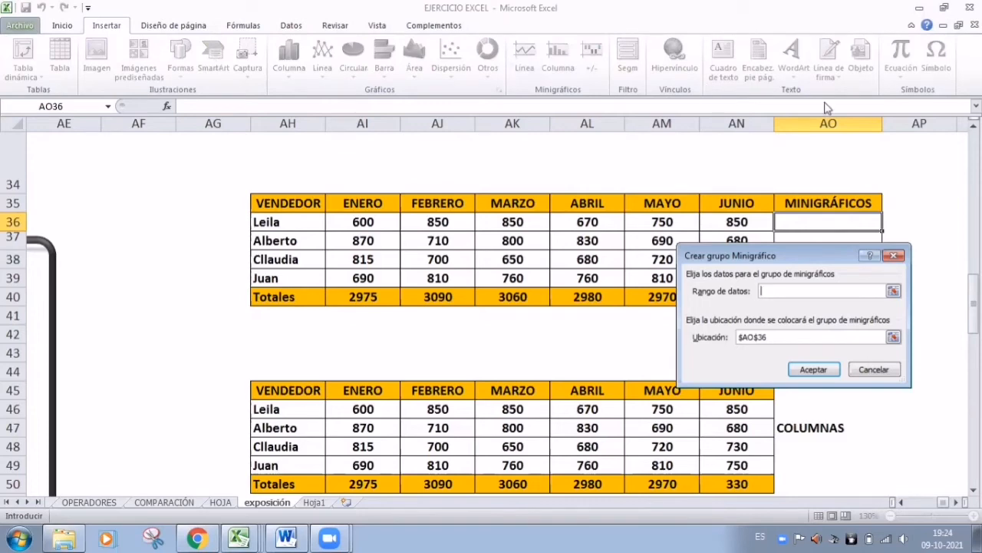
pyautogui.moveTo(827, 259); pyautogui.dragTo(842, 305)
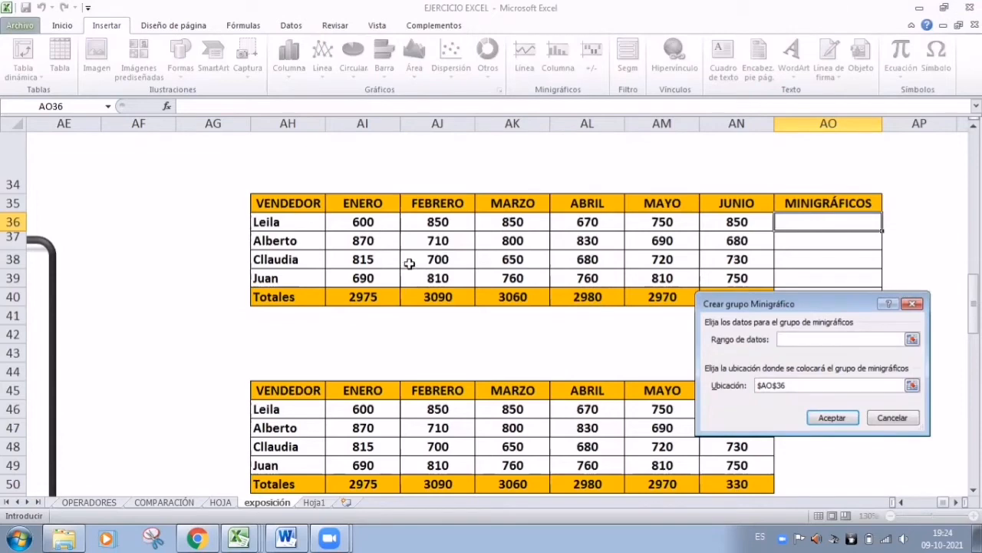
pyautogui.moveTo(329, 223); pyautogui.dragTo(704, 228)
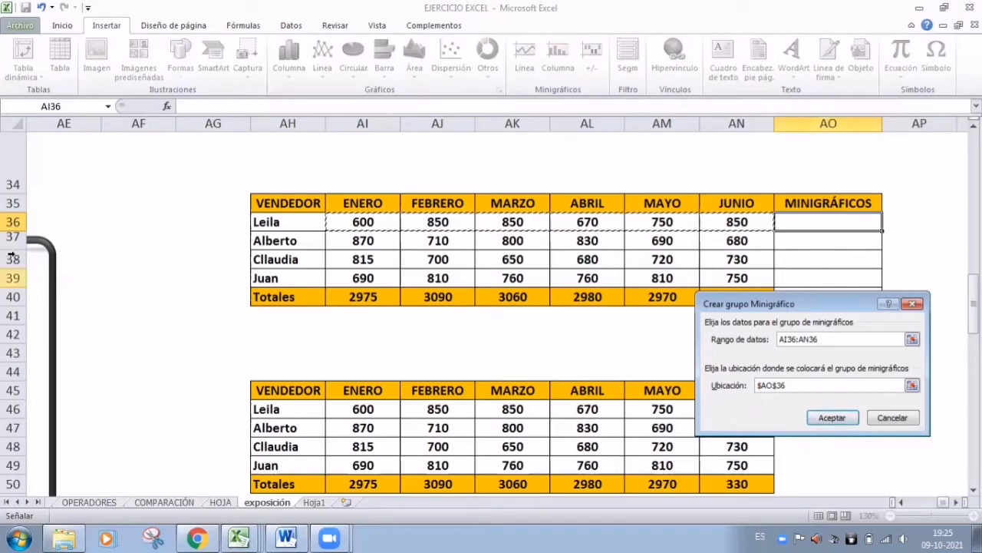
pyautogui.click(832, 417)
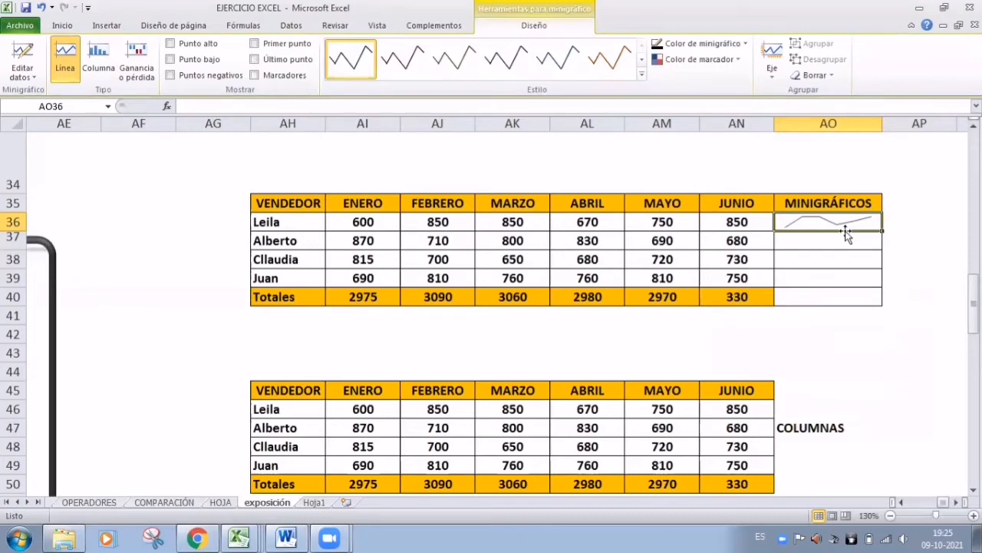
# Show the high and low points on the AO36 sparkline, colouring the high point light blue and the low point red.
pyautogui.click(170, 44)
pyautogui.click(738, 61)
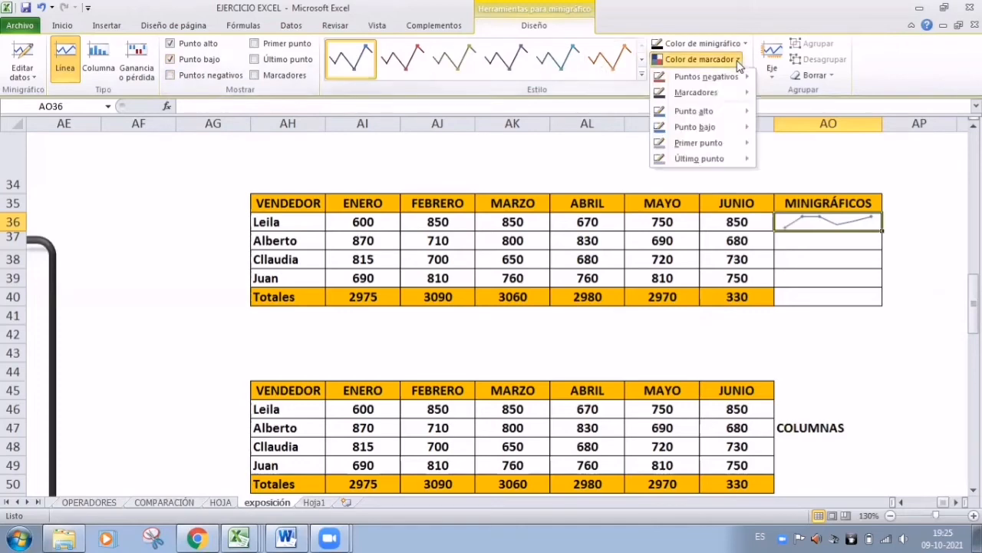
pyautogui.moveTo(709, 117)
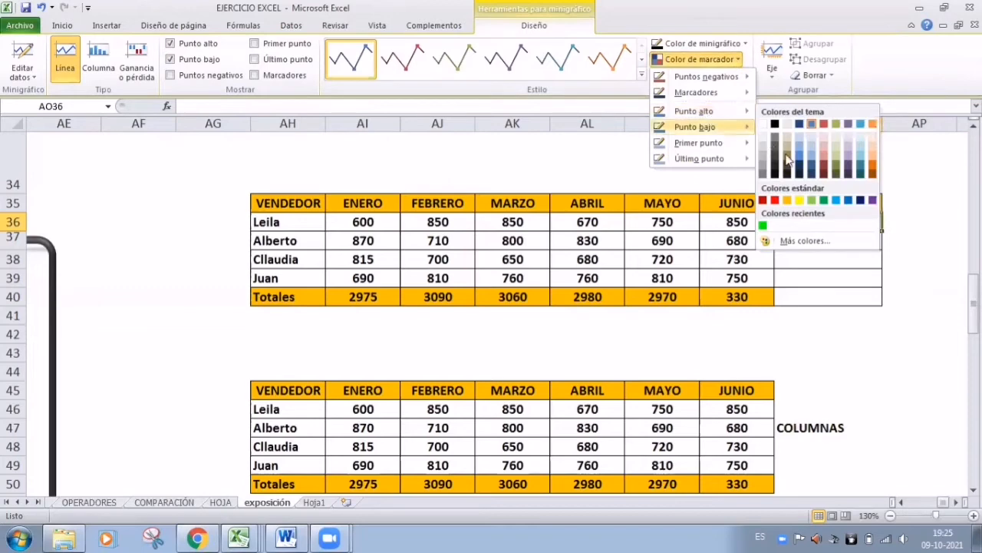
pyautogui.click(838, 199)
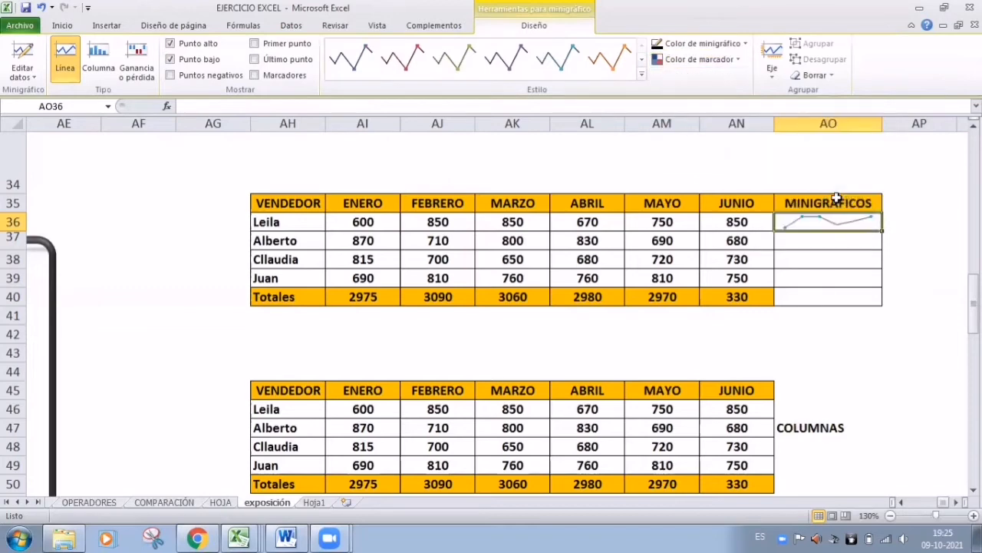
pyautogui.click(679, 61)
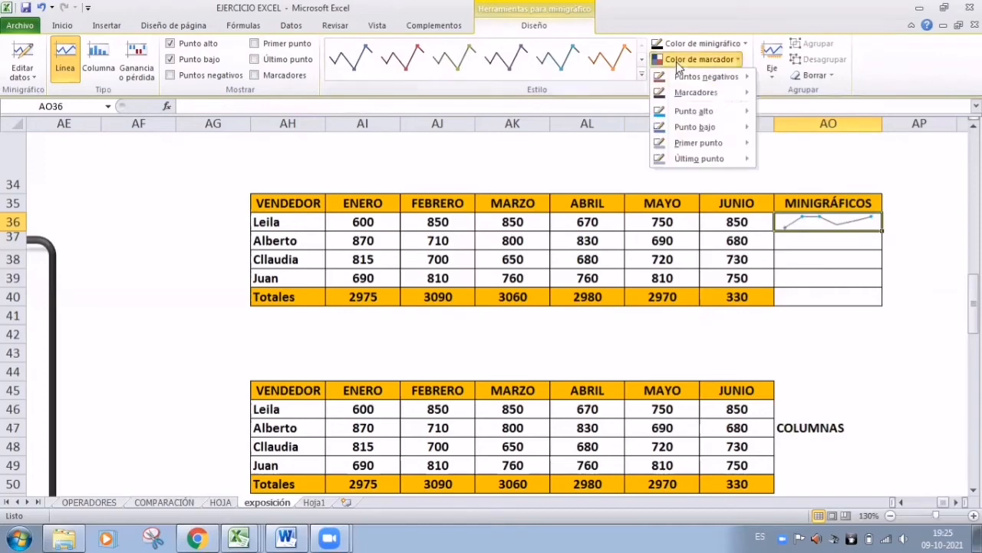
pyautogui.moveTo(724, 133)
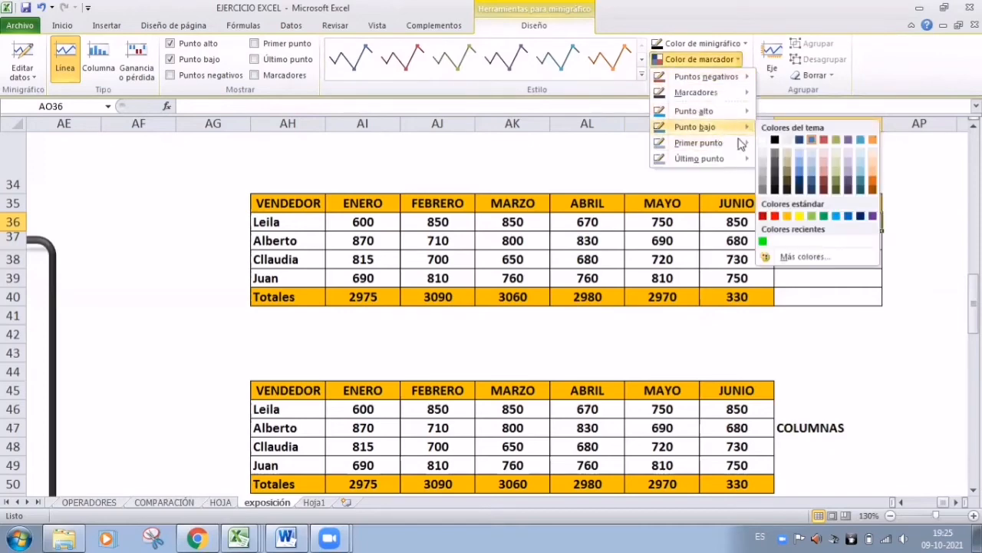
pyautogui.click(765, 212)
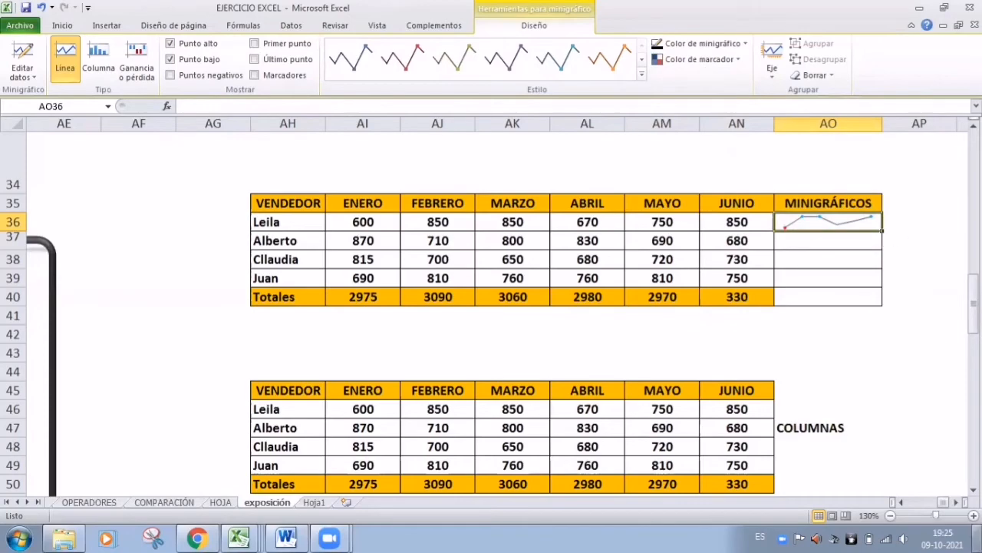
# Zoom the sheet to 210% and examine the AO36 sparkline's high and low markers against the monthly values in row 36.
pyautogui.click(973, 515)
pyautogui.click(973, 515)
pyautogui.click(973, 515)
pyautogui.click(973, 515)
pyautogui.click(973, 515)
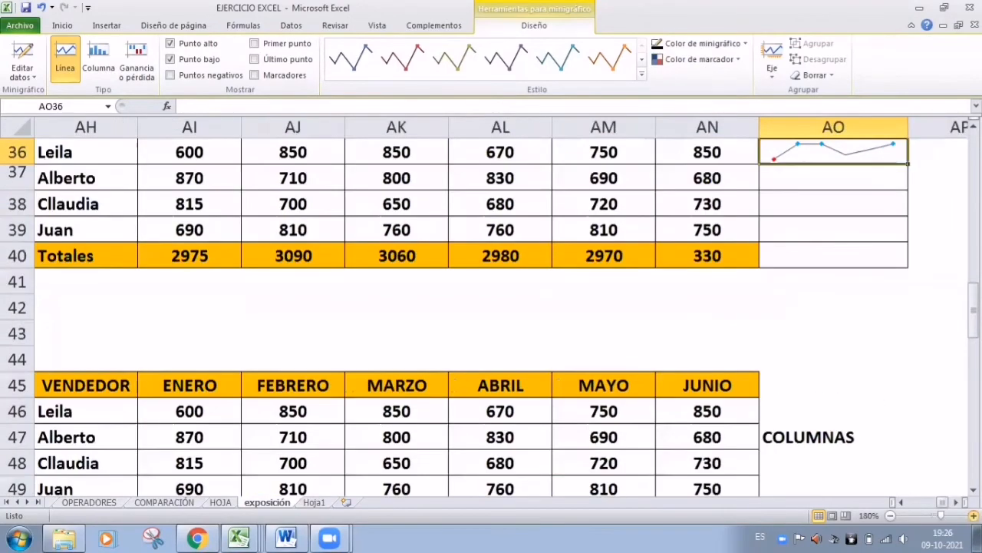
pyautogui.click(973, 515)
pyautogui.click(974, 515)
pyautogui.click(973, 515)
pyautogui.scroll(1, 742, 471)
pyautogui.scroll(1, 742, 472)
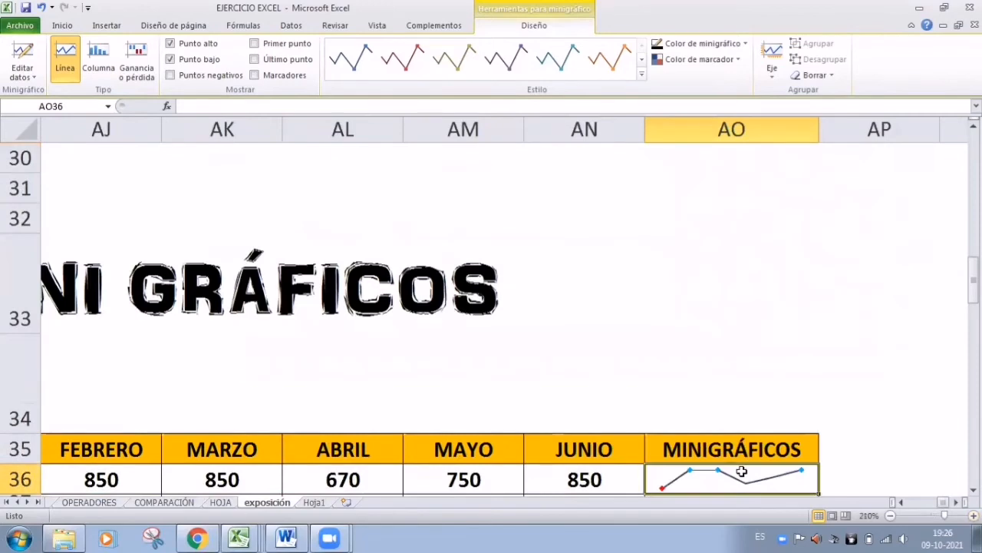
pyautogui.scroll(-2, 741, 472)
pyautogui.moveTo(943, 506); pyautogui.dragTo(943, 506)
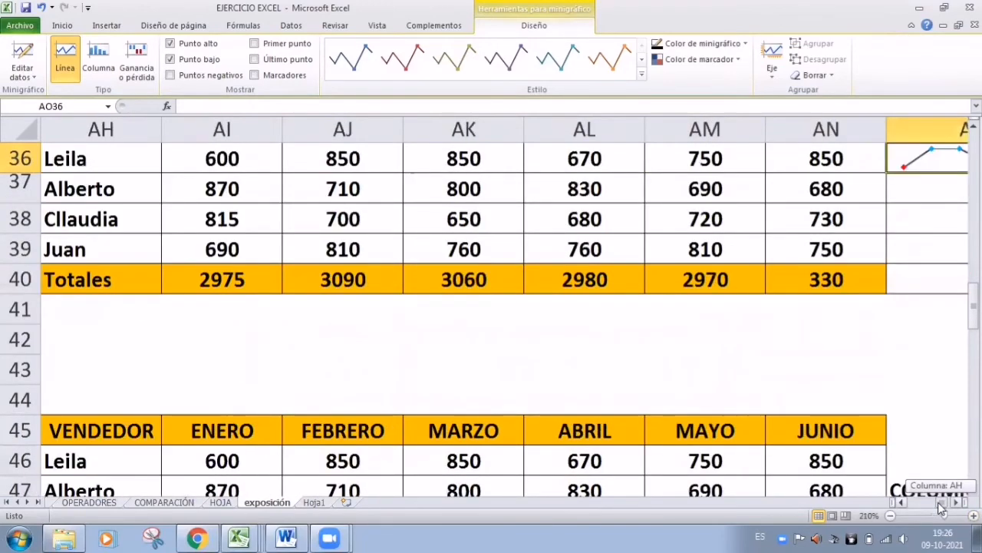
pyautogui.scroll(1, 829, 458)
pyautogui.scroll(-1, 829, 458)
pyautogui.scroll(1, 141, 240)
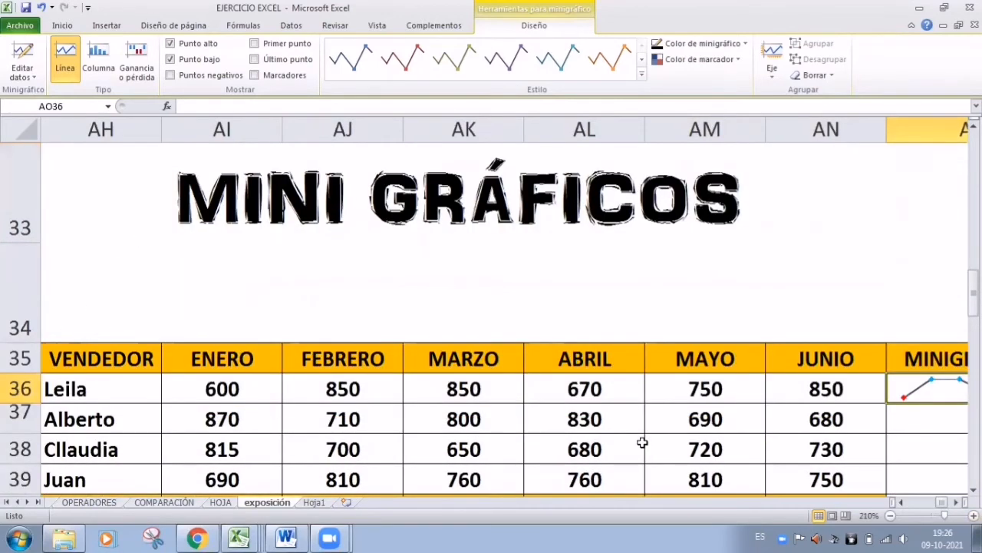
pyautogui.scroll(-1, 117, 208)
pyautogui.scroll(1, 117, 208)
pyautogui.moveTo(943, 503); pyautogui.dragTo(950, 503)
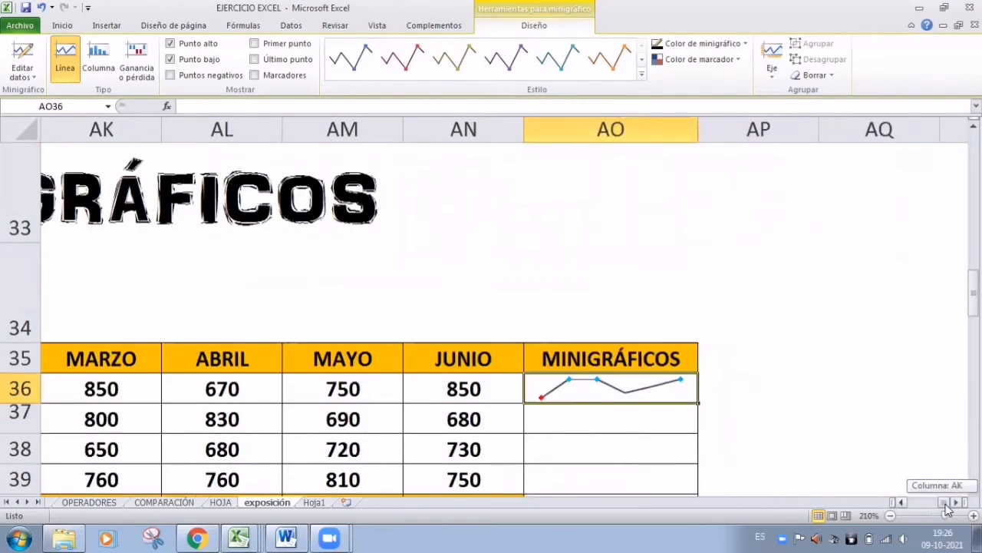
pyautogui.scroll(-1, 766, 417)
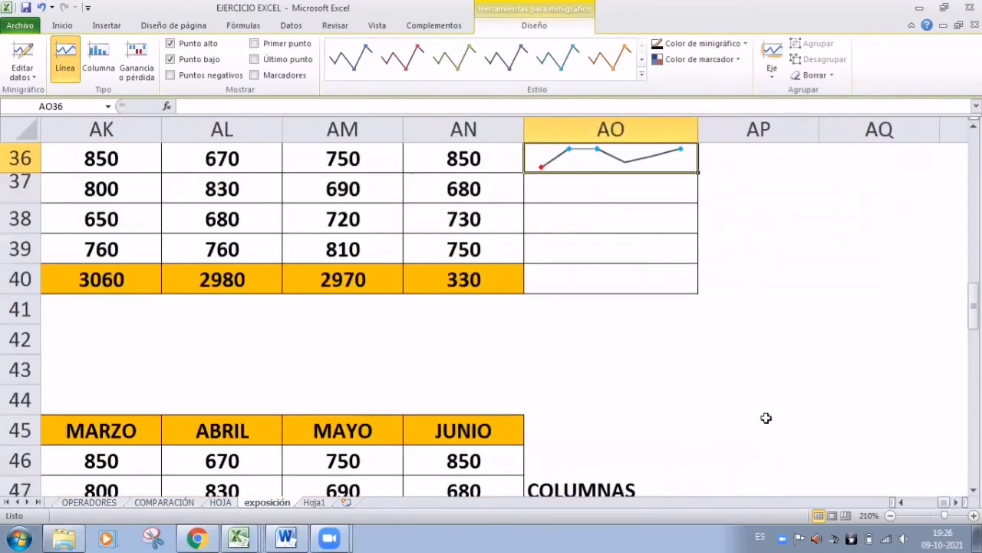
pyautogui.scroll(1, 766, 417)
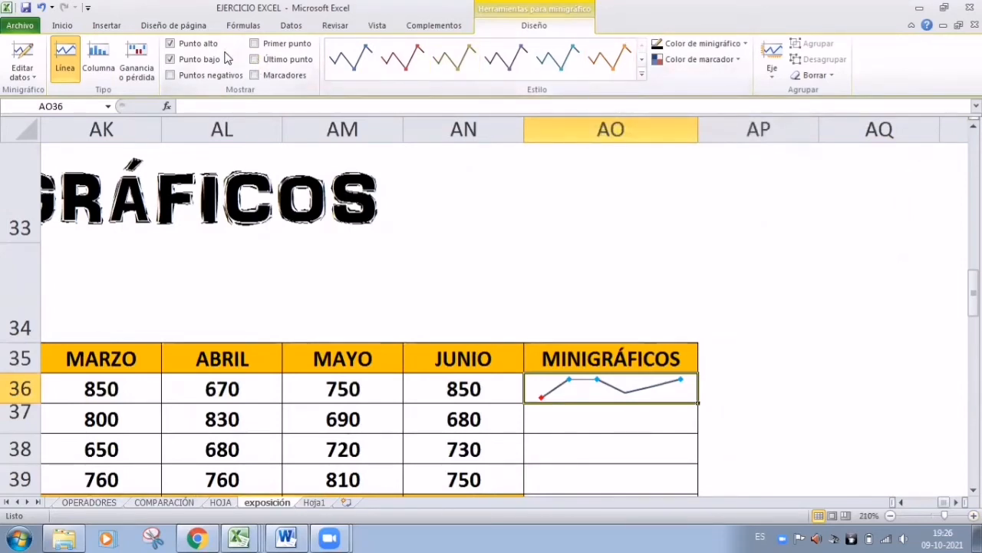
# Examine the sellers' January to June sales in rows 36 to 40 alongside the MINIGRÁFICOS column.
pyautogui.scroll(-1, 688, 346)
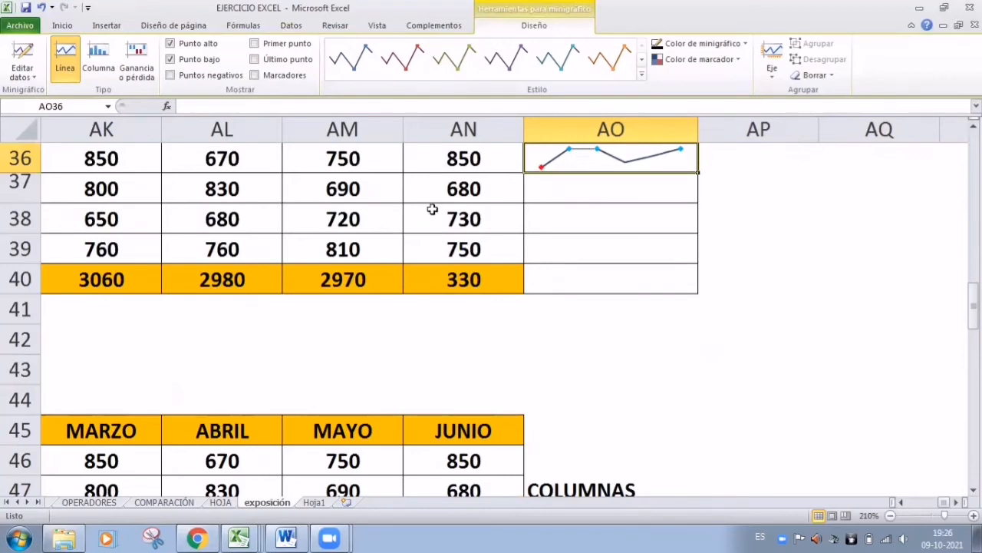
pyautogui.scroll(1, 794, 327)
pyautogui.scroll(-1, 734, 351)
pyautogui.moveTo(943, 501); pyautogui.dragTo(932, 501)
pyautogui.scroll(1, 817, 416)
pyautogui.scroll(-1, 817, 416)
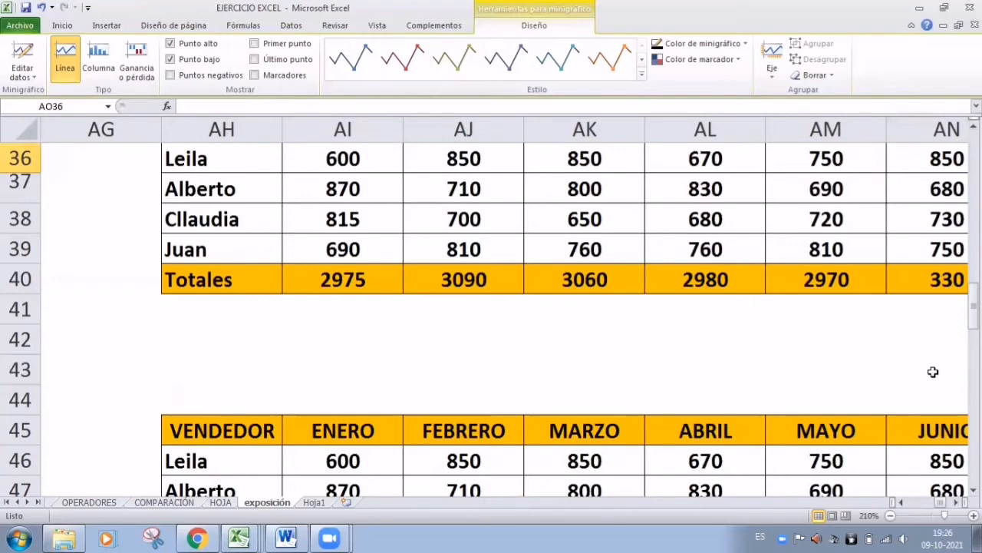
pyautogui.click(667, 284)
pyautogui.press('Right')
pyautogui.press('Right')
pyautogui.press('Right')
pyautogui.press('Right')
pyautogui.press('Right')
pyautogui.press('Right')
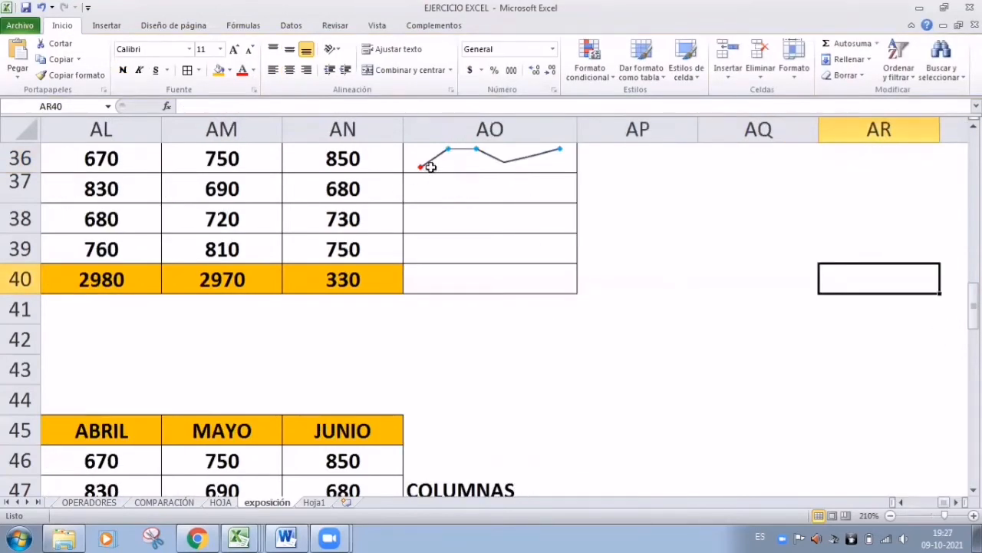
# Fill the line sparkline from AO36 down through AO40.
pyautogui.click(431, 168)
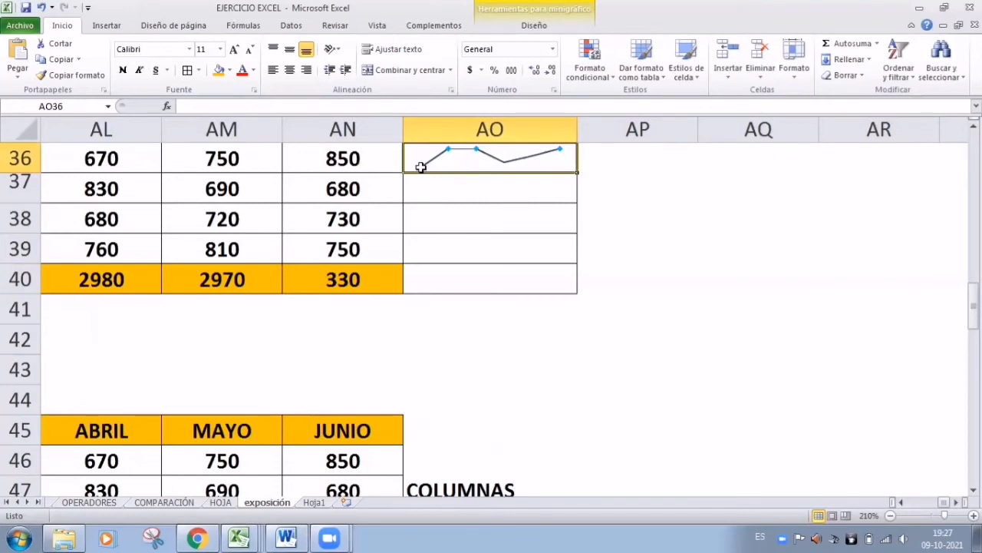
pyautogui.click(457, 195)
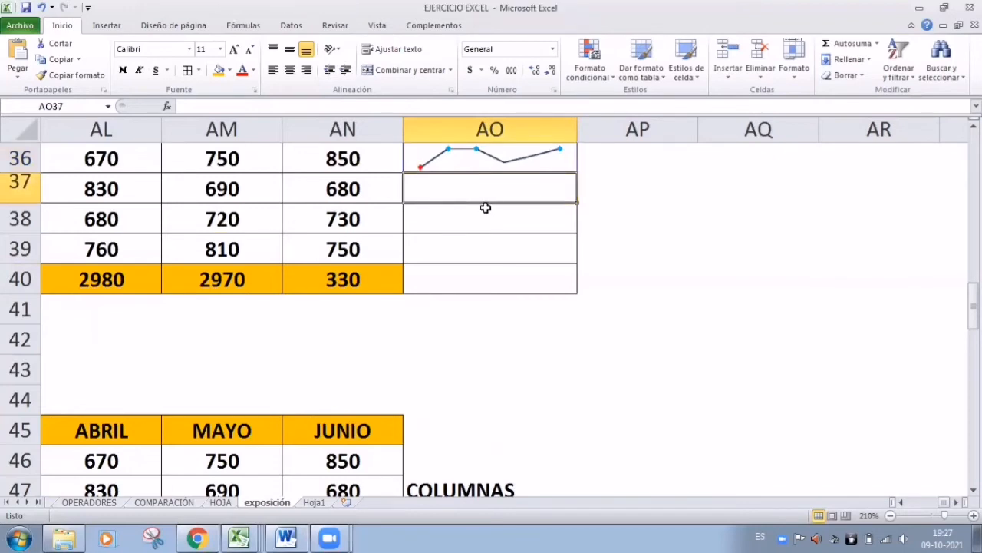
pyautogui.click(541, 165)
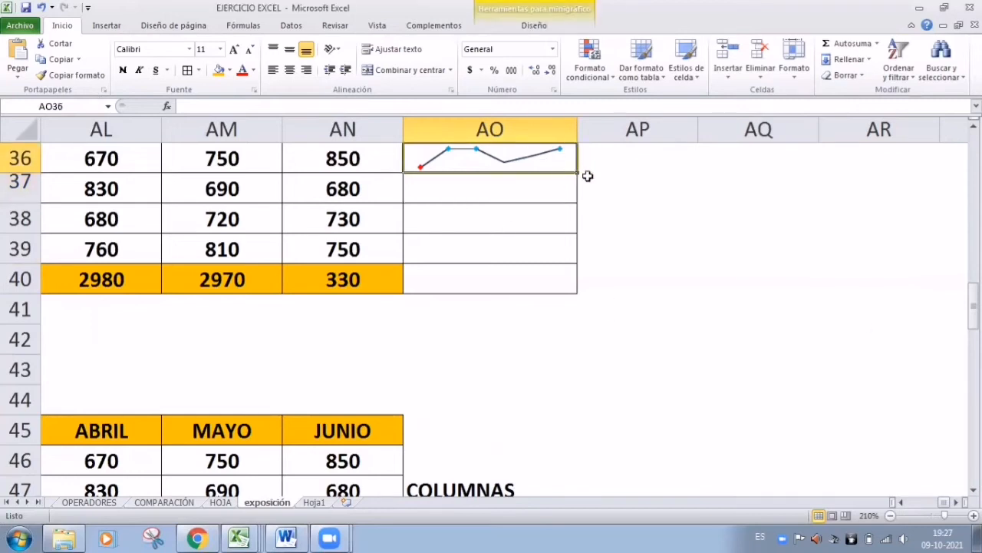
pyautogui.moveTo(578, 174); pyautogui.dragTo(576, 290)
pyautogui.scroll(1, 566, 333)
pyautogui.scroll(-1, 566, 333)
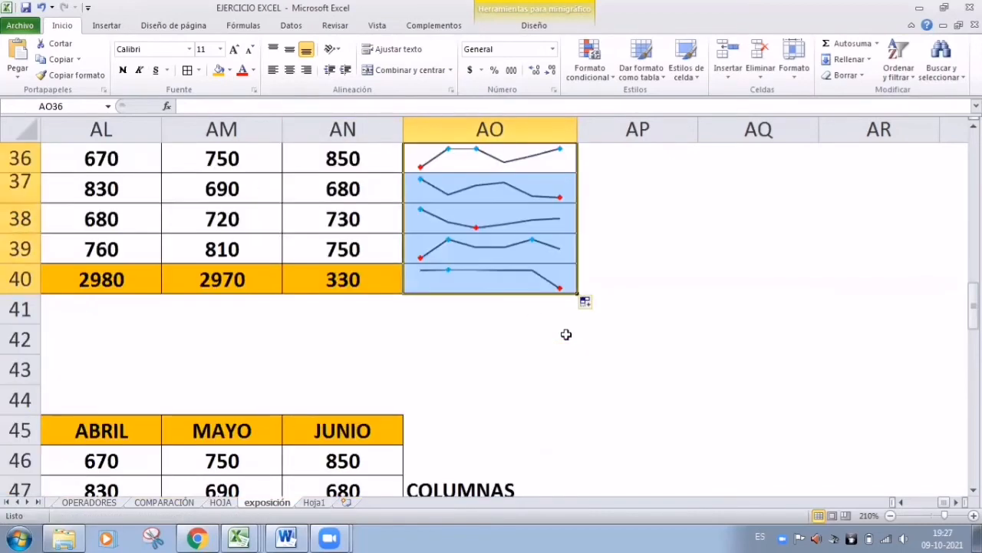
# Examine the line sparklines in AO37:AO40, comparing each row's high and low markers with its monthly values.
pyautogui.click(461, 188)
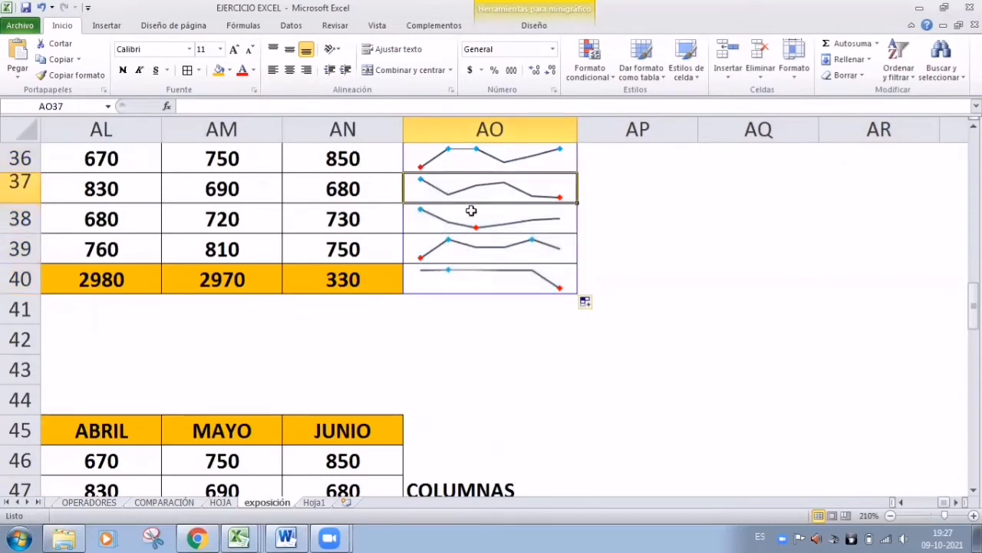
pyautogui.press('Down')
pyautogui.press('Down')
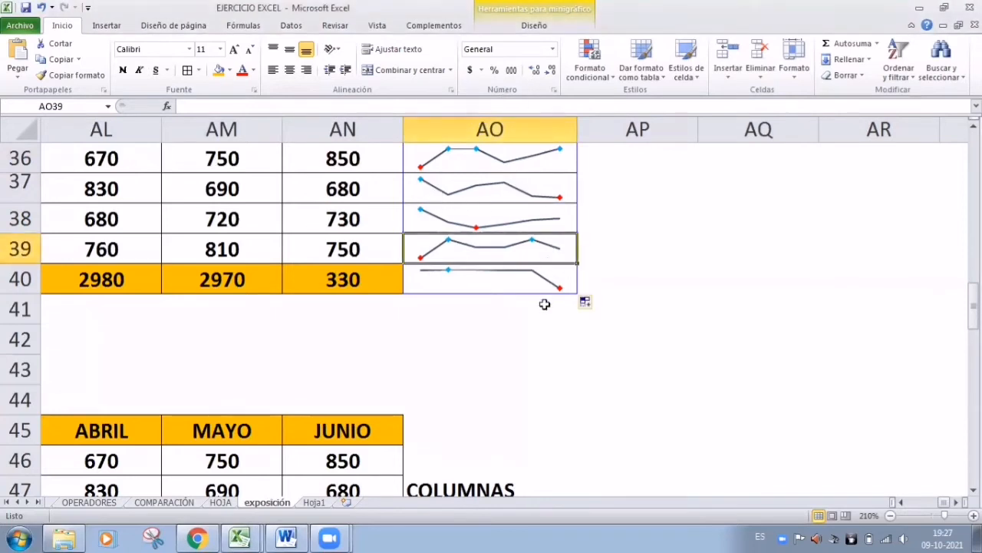
pyautogui.click(499, 285)
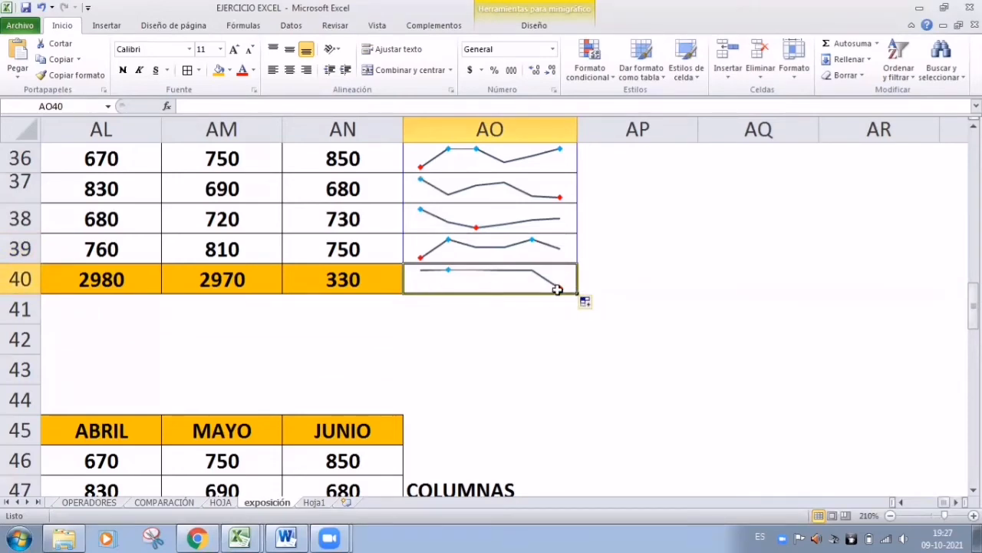
pyautogui.scroll(1, 555, 287)
pyautogui.scroll(-1, 555, 287)
pyautogui.scroll(2, 788, 307)
pyautogui.scroll(-3, 788, 307)
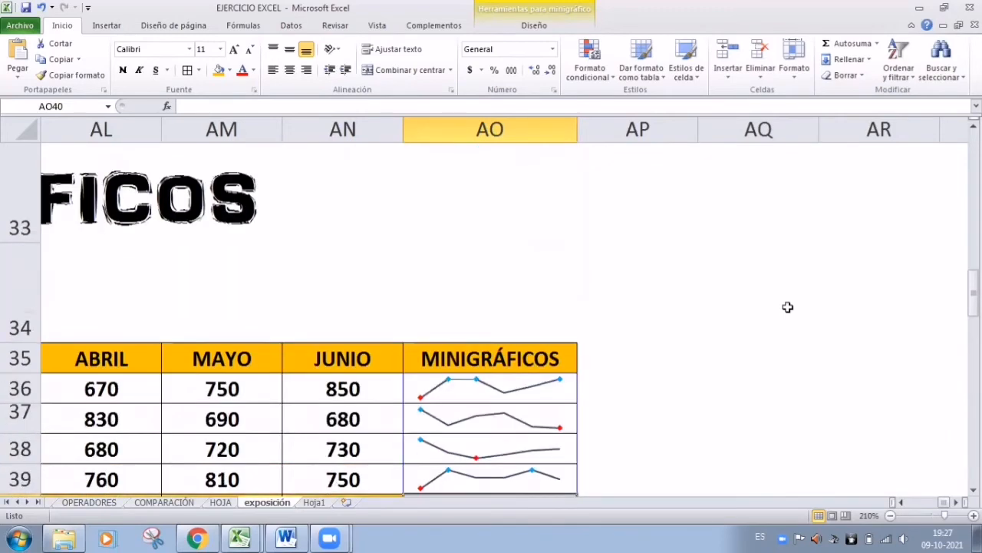
pyautogui.scroll(1, 787, 308)
pyautogui.scroll(1, 787, 307)
pyautogui.scroll(-1, 788, 307)
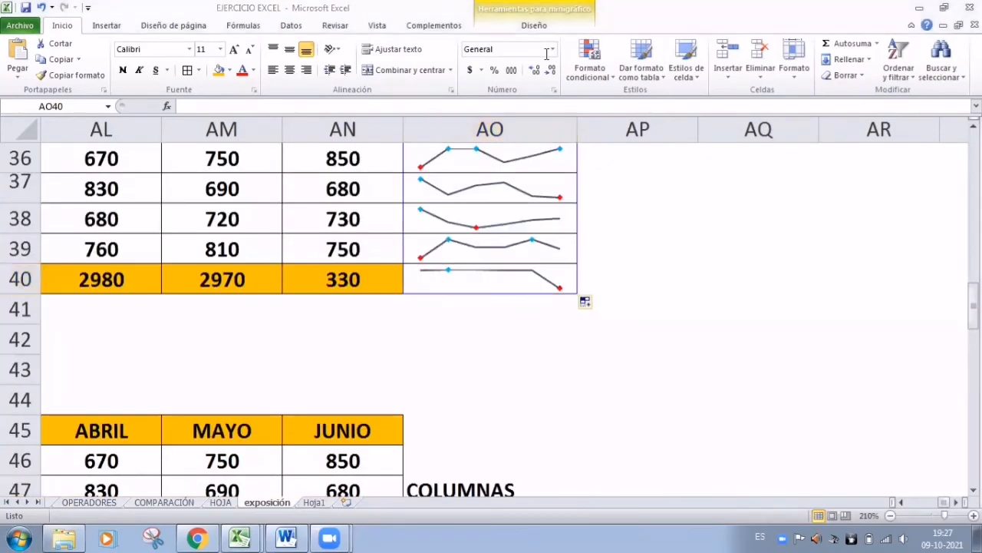
pyautogui.scroll(-1, 752, 303)
pyautogui.scroll(1, 751, 302)
pyautogui.scroll(1, 751, 302)
pyautogui.scroll(-1, 752, 302)
# Apply borders to all cells in AP36:AP40, beside the line sparklines.
pyautogui.moveTo(973, 314); pyautogui.dragTo(974, 309)
pyautogui.moveTo(590, 181); pyautogui.dragTo(618, 305)
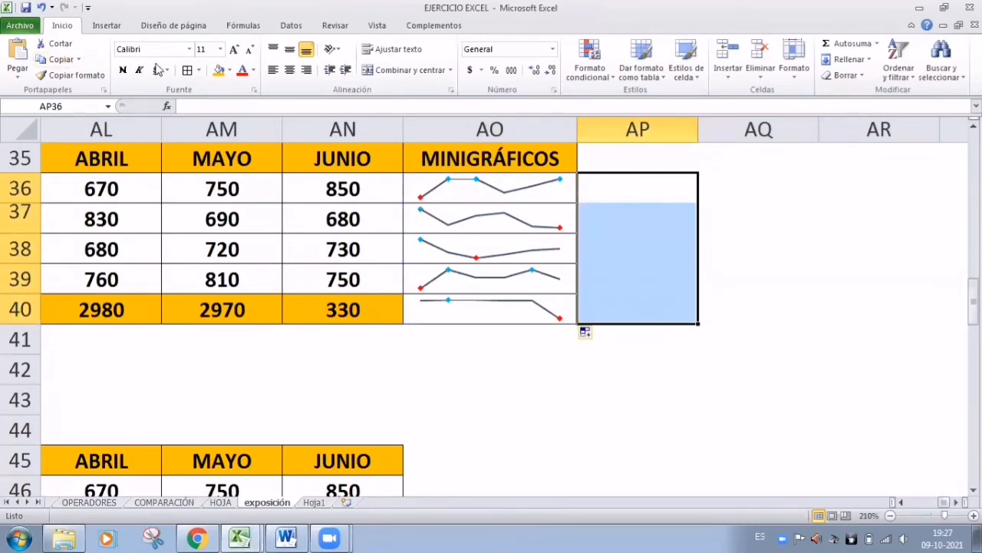
pyautogui.click(187, 69)
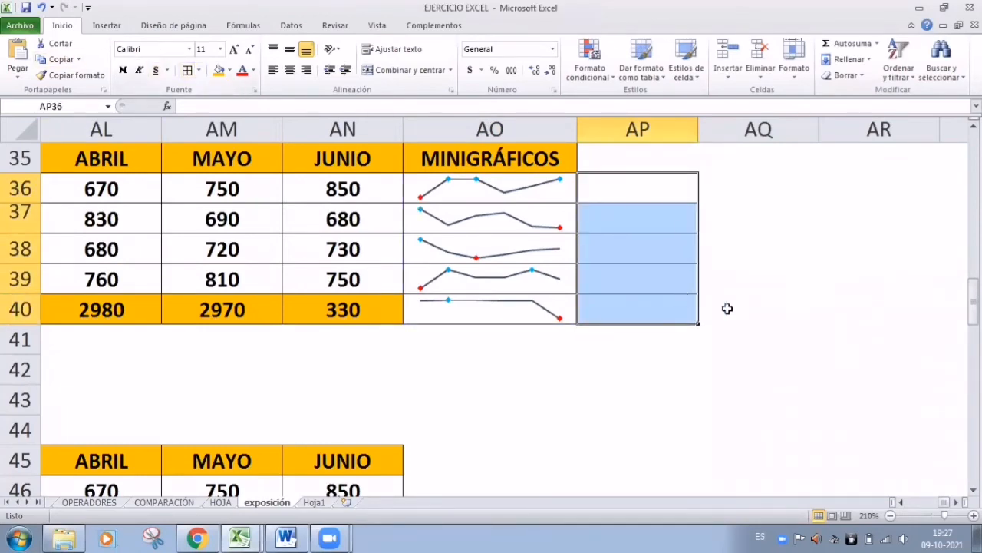
pyautogui.click(760, 305)
pyautogui.scroll(1, 635, 302)
pyautogui.scroll(-1, 634, 302)
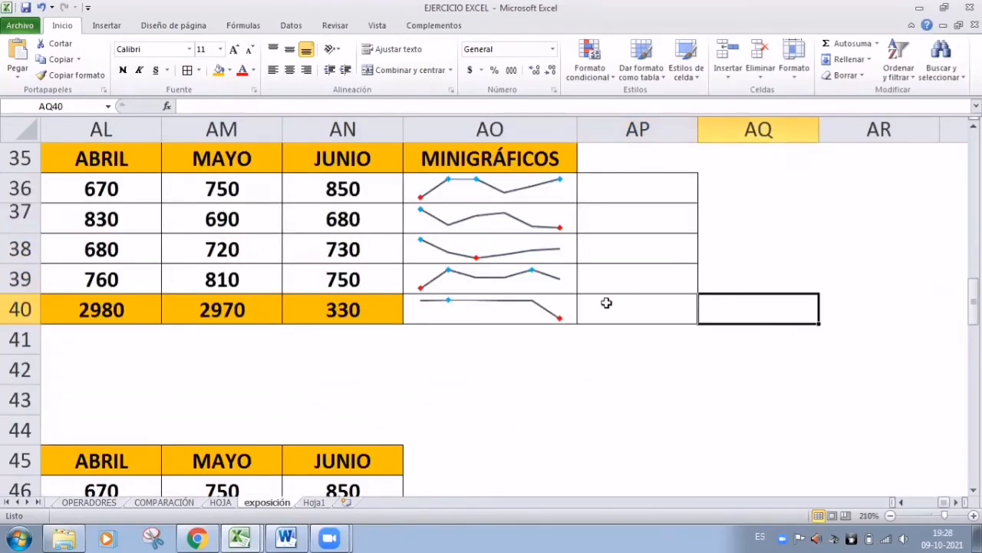
# Insert a column sparkline in cell AP36 using the data range AI36:AN36.
pyautogui.click(627, 188)
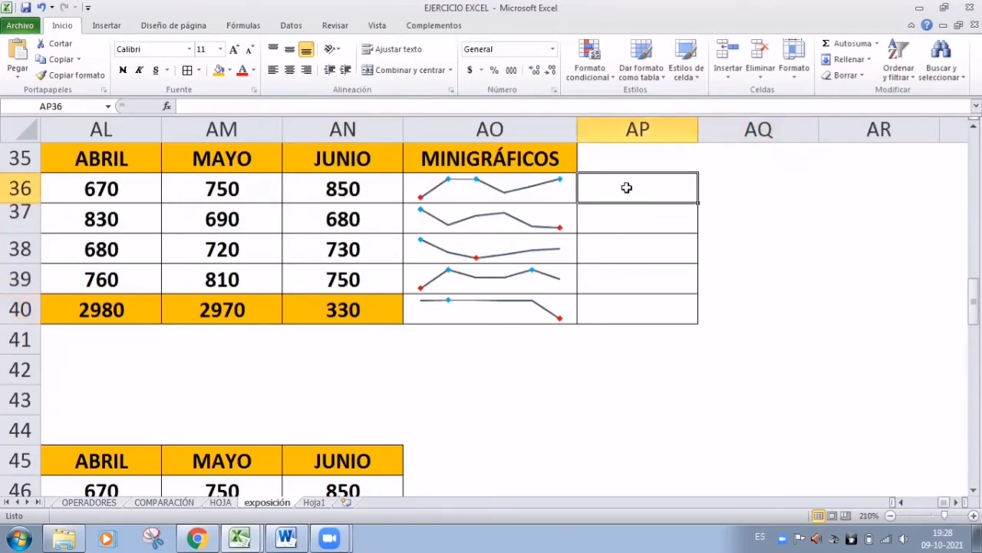
pyautogui.click(108, 27)
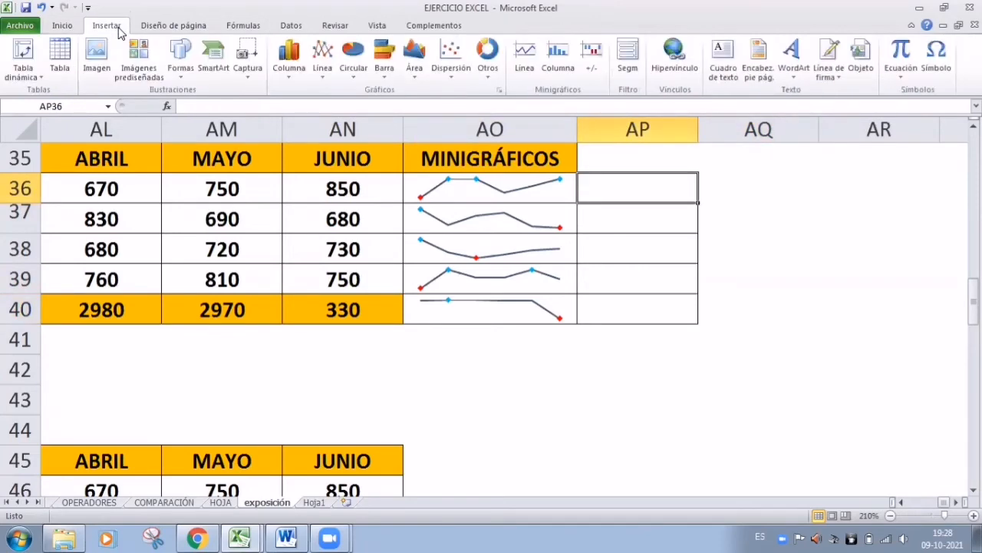
pyautogui.click(561, 73)
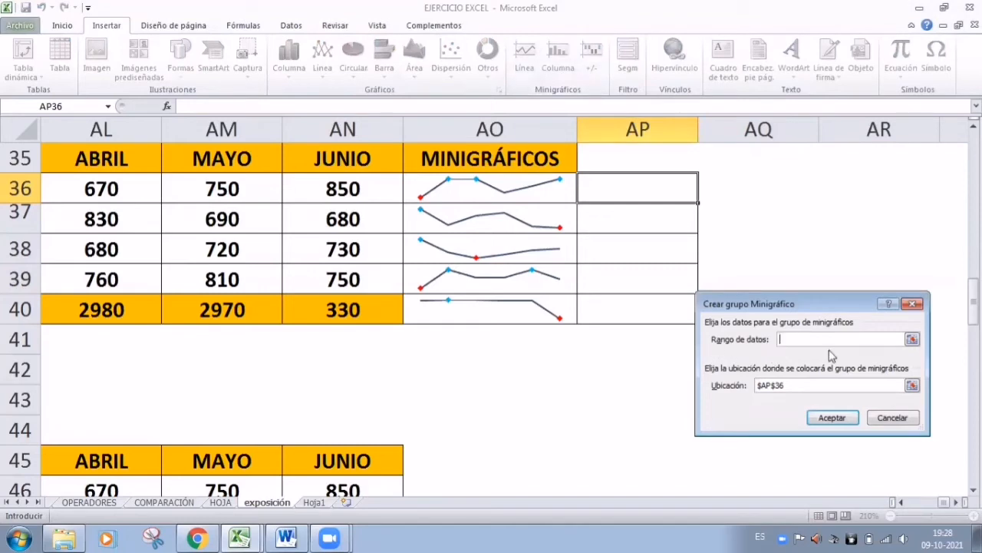
pyautogui.moveTo(945, 503); pyautogui.dragTo(941, 504)
pyautogui.moveTo(191, 188); pyautogui.dragTo(797, 188)
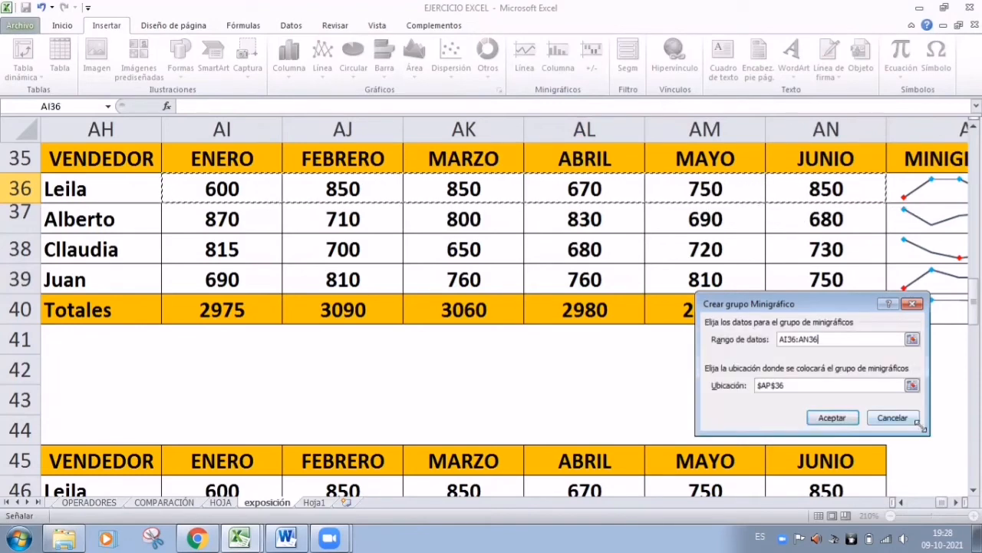
pyautogui.click(839, 419)
pyautogui.moveTo(943, 502); pyautogui.dragTo(945, 504)
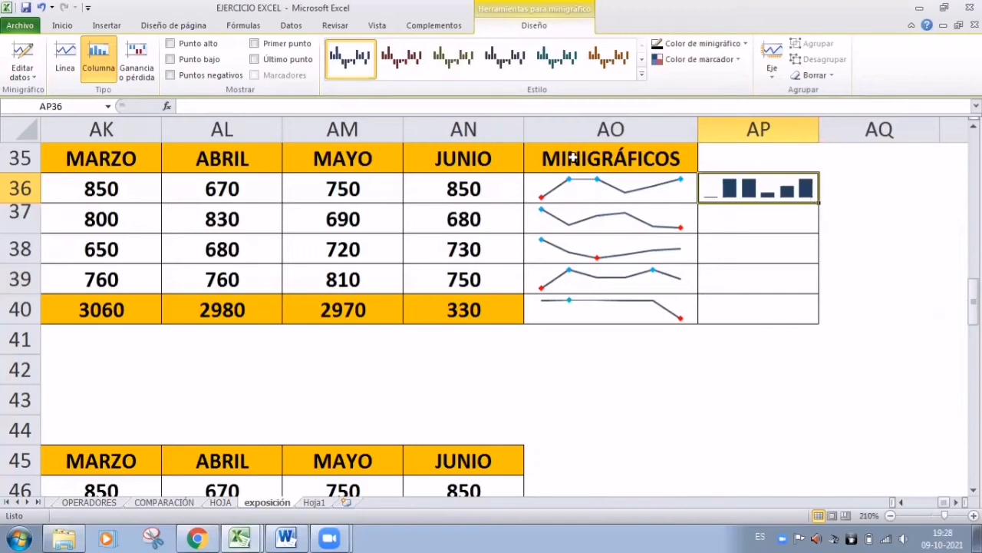
# Show the high and low points on the AP36 column sparkline, colouring the low point red and the high point light blue.
pyautogui.click(169, 45)
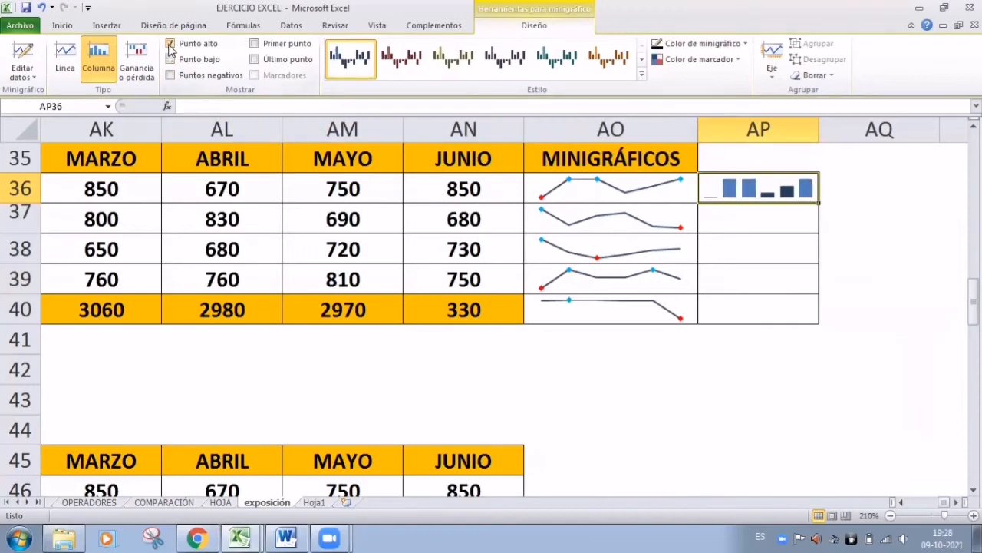
pyautogui.click(170, 60)
pyautogui.click(691, 60)
pyautogui.moveTo(724, 134)
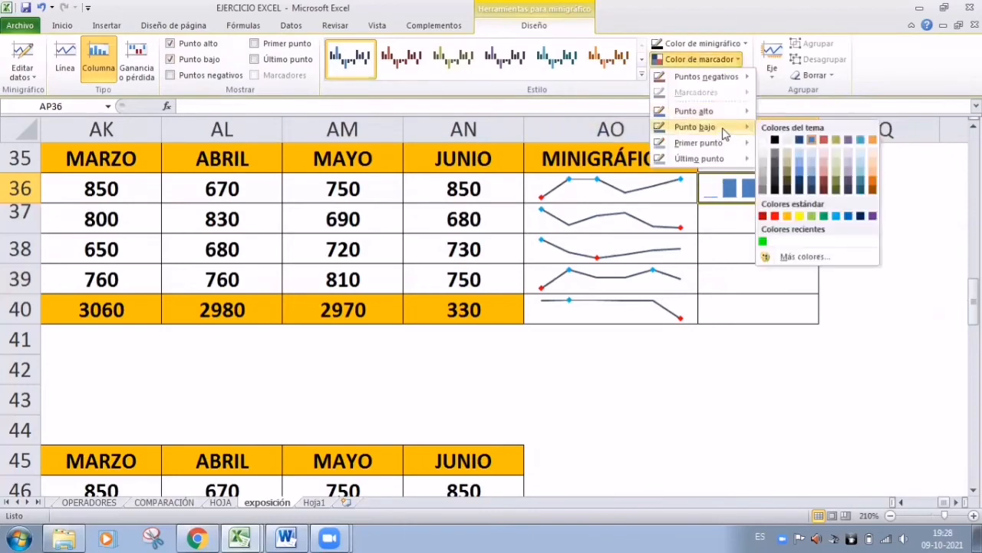
pyautogui.click(774, 217)
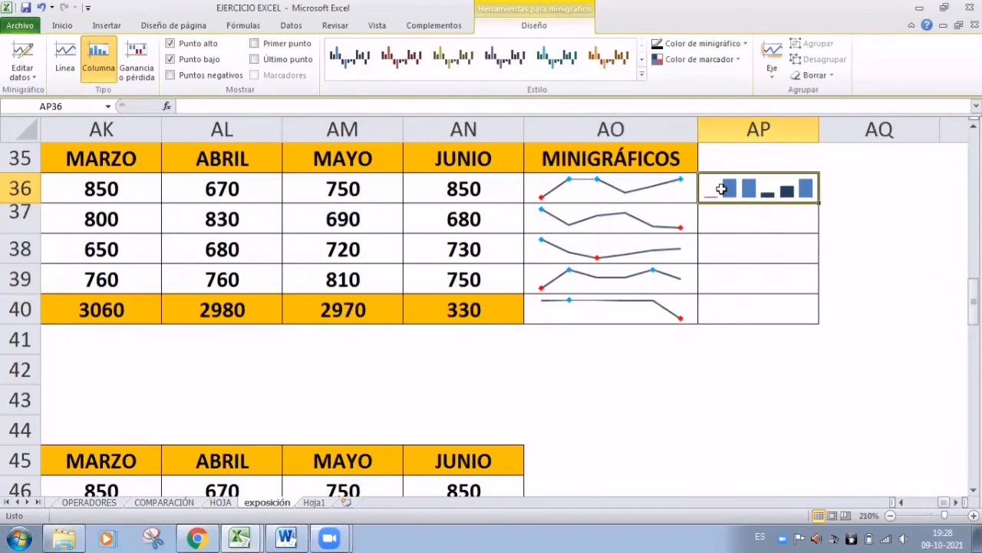
pyautogui.click(709, 60)
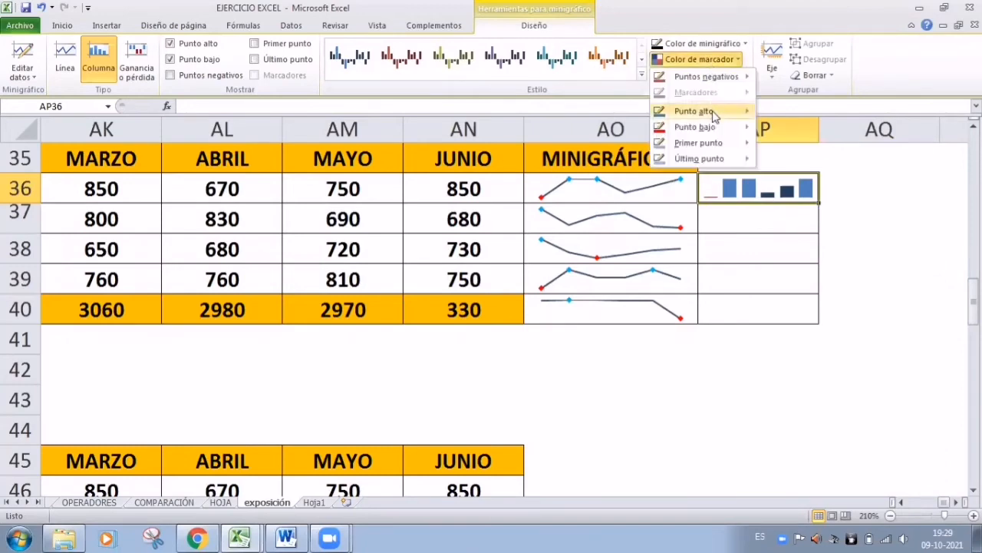
pyautogui.moveTo(714, 115)
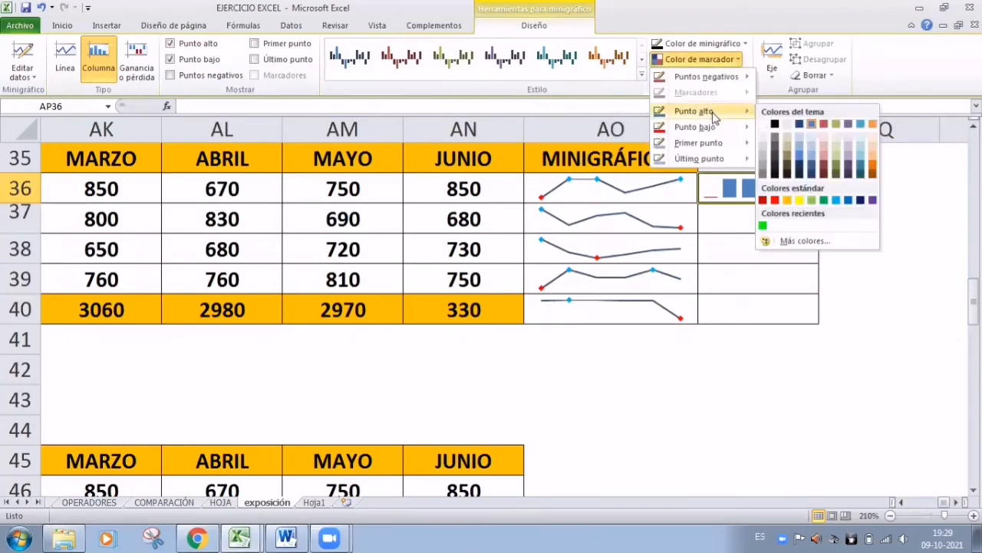
pyautogui.click(837, 201)
pyautogui.click(871, 206)
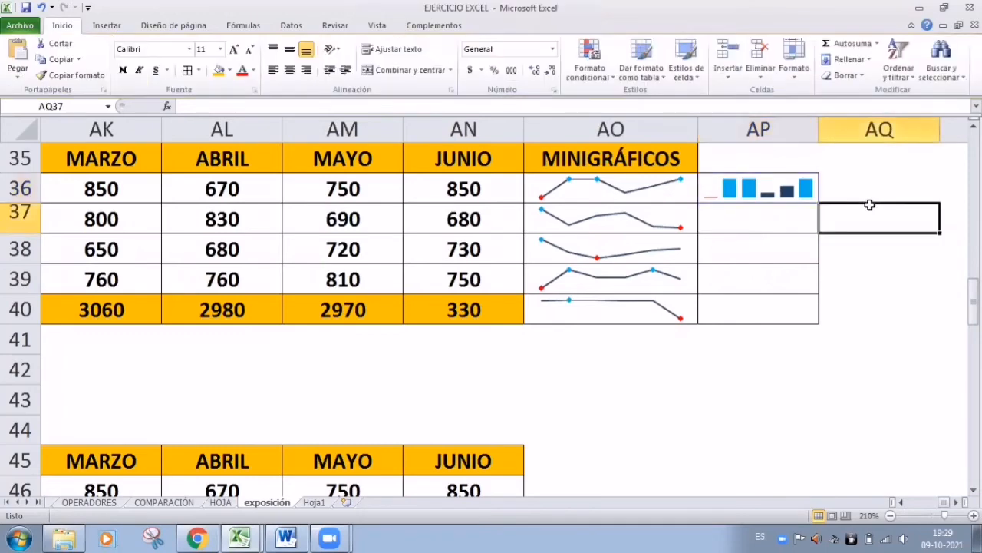
# Compare the AP36 column sparkline with the AO36 line sparkline and fill the column sparkline down through AP40.
pyautogui.click(738, 184)
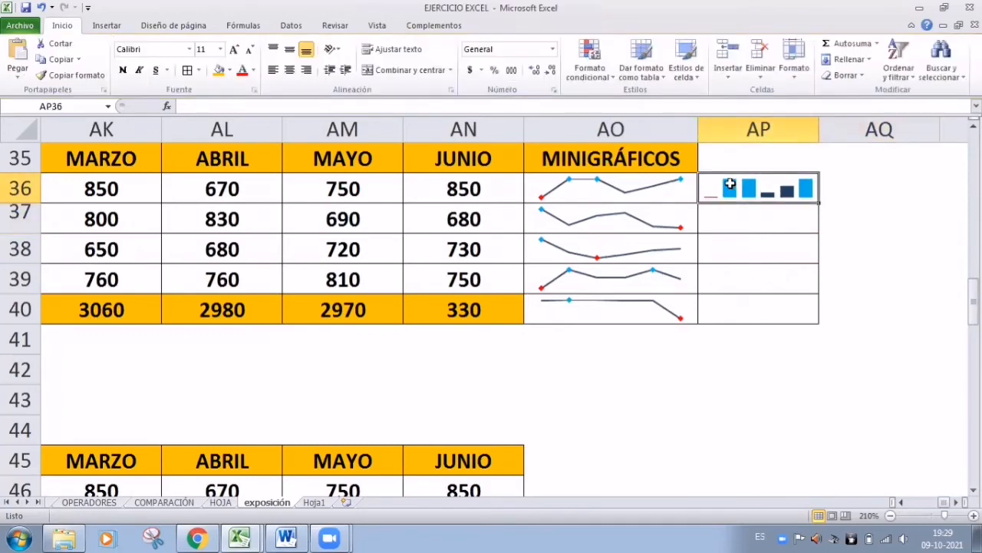
pyautogui.click(570, 189)
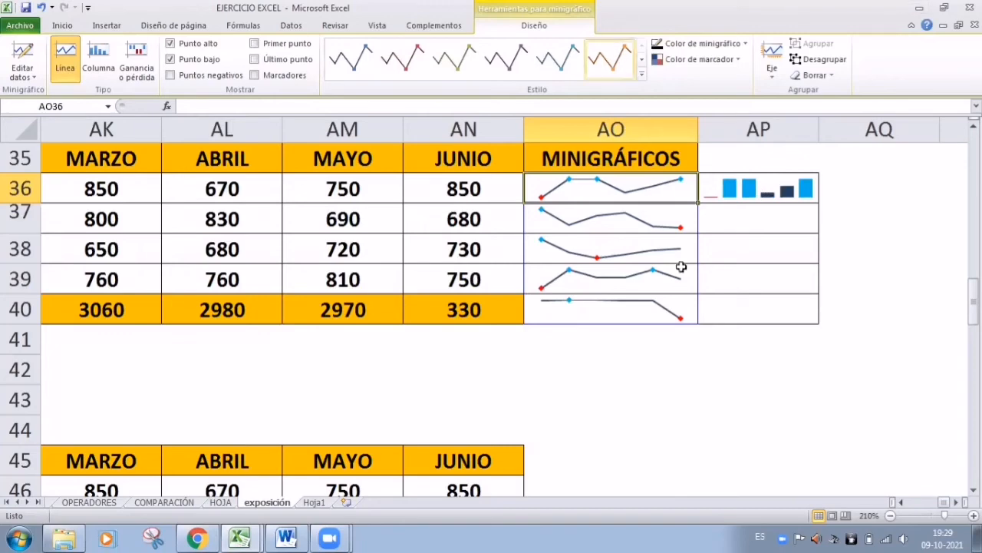
pyautogui.click(753, 226)
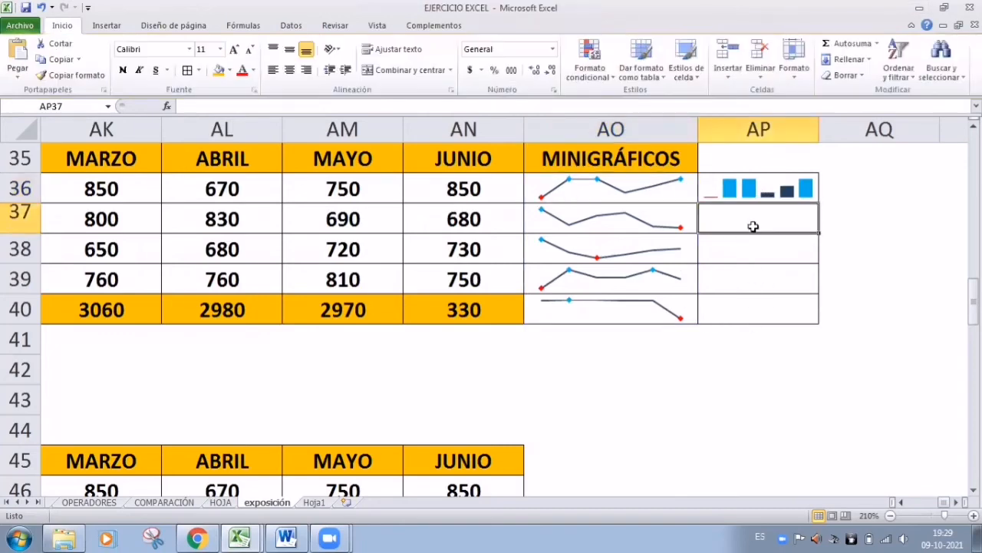
pyautogui.click(804, 194)
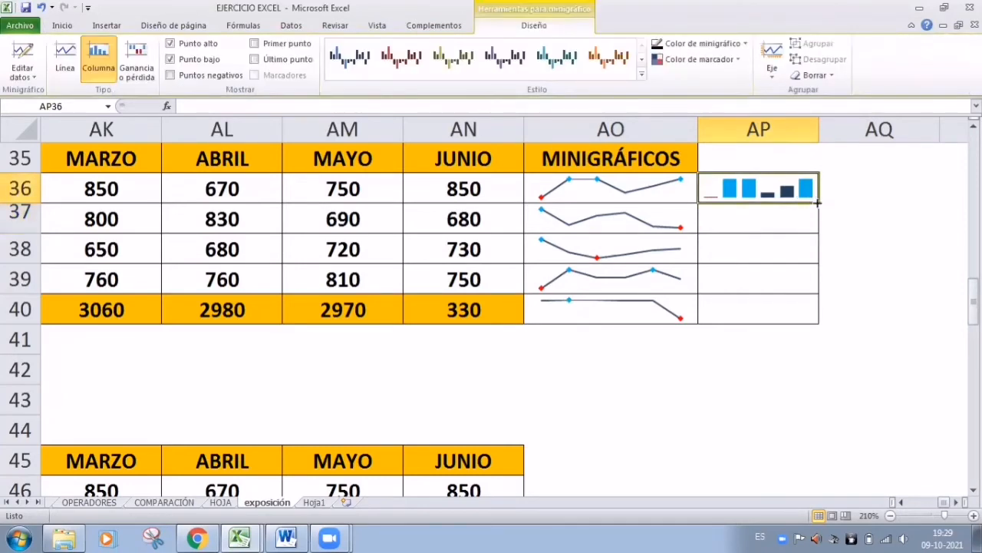
pyautogui.moveTo(819, 202); pyautogui.dragTo(816, 318)
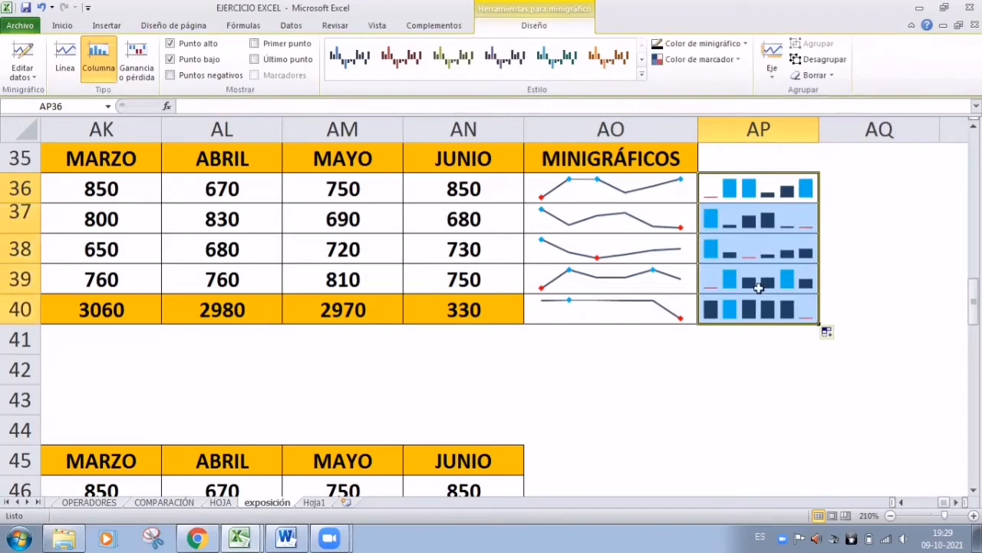
pyautogui.click(762, 397)
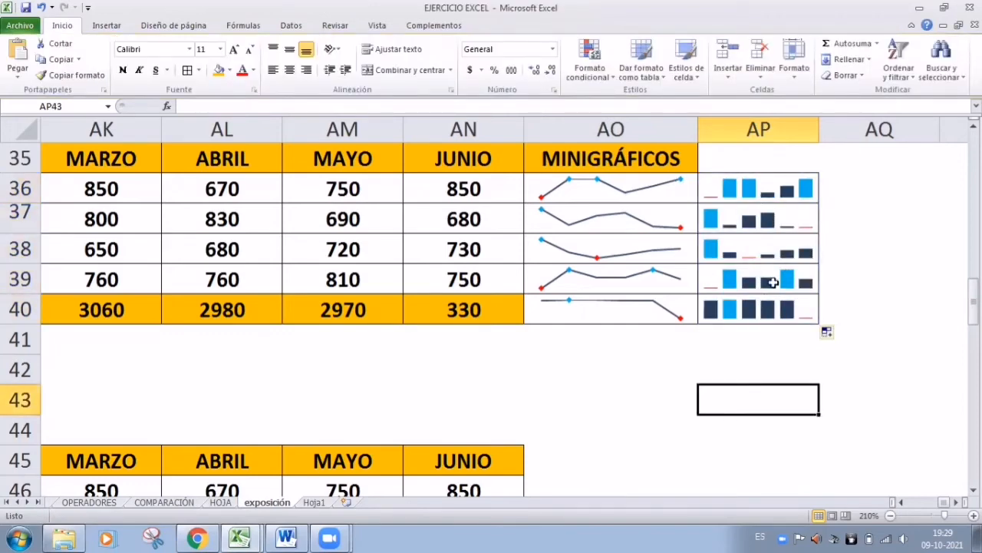
# View the second sales table in rows 45 to 50 and switch to the Hoja1 sheet.
pyautogui.scroll(-2, 772, 282)
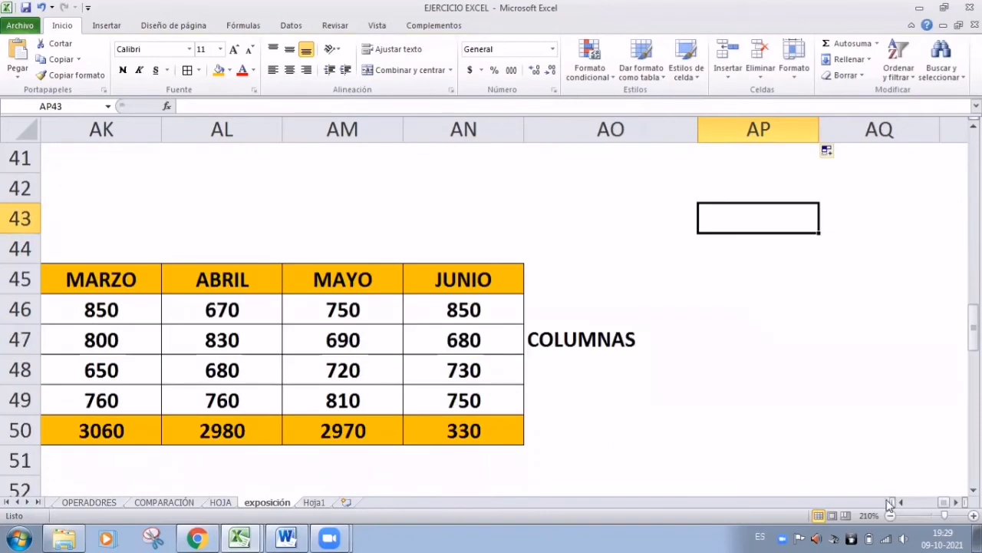
pyautogui.moveTo(941, 507); pyautogui.dragTo(943, 508)
pyautogui.scroll(-1, 884, 434)
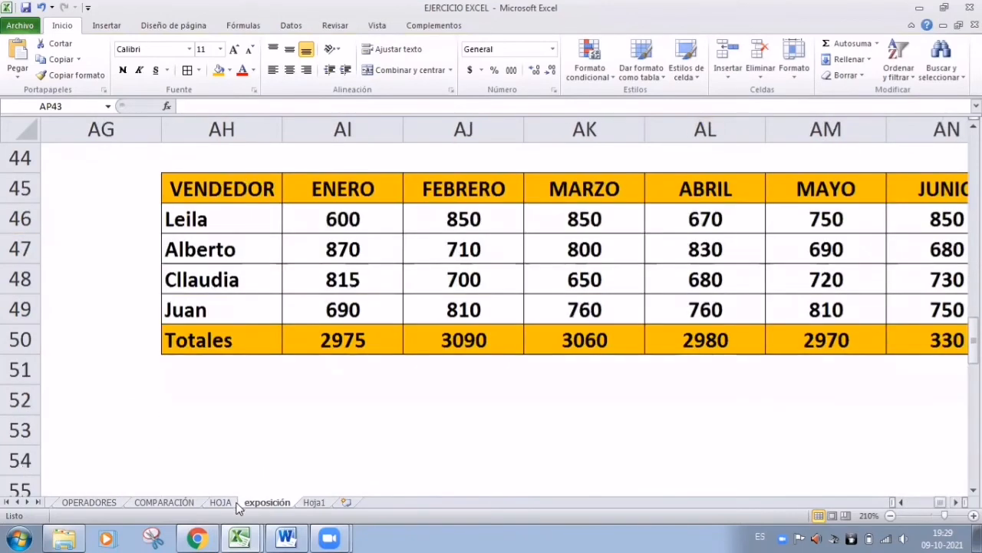
pyautogui.click(230, 503)
pyautogui.click(310, 503)
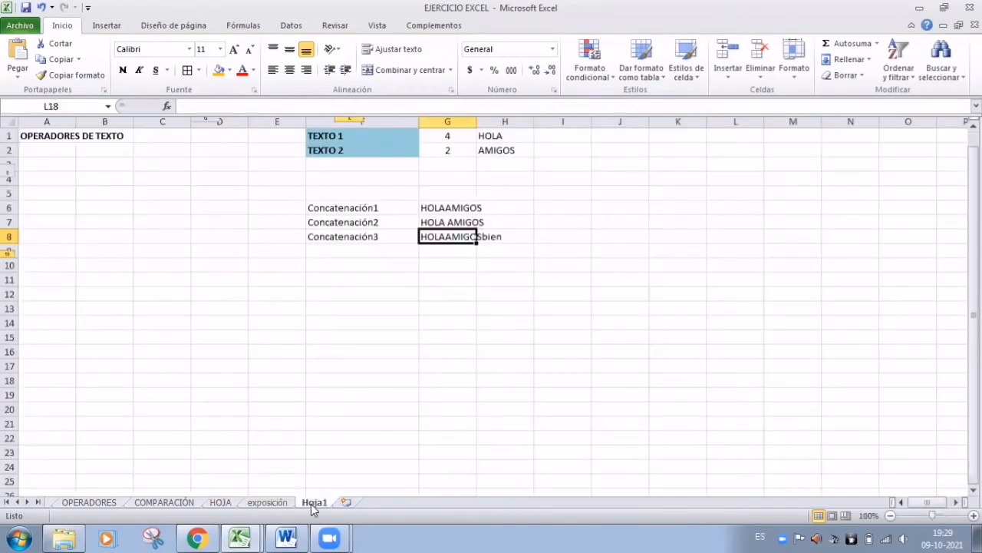
# Look over the column, line and pie chart exercises on the Hoja1 sheet.
pyautogui.scroll(-5, 261, 454)
pyautogui.scroll(7, 262, 454)
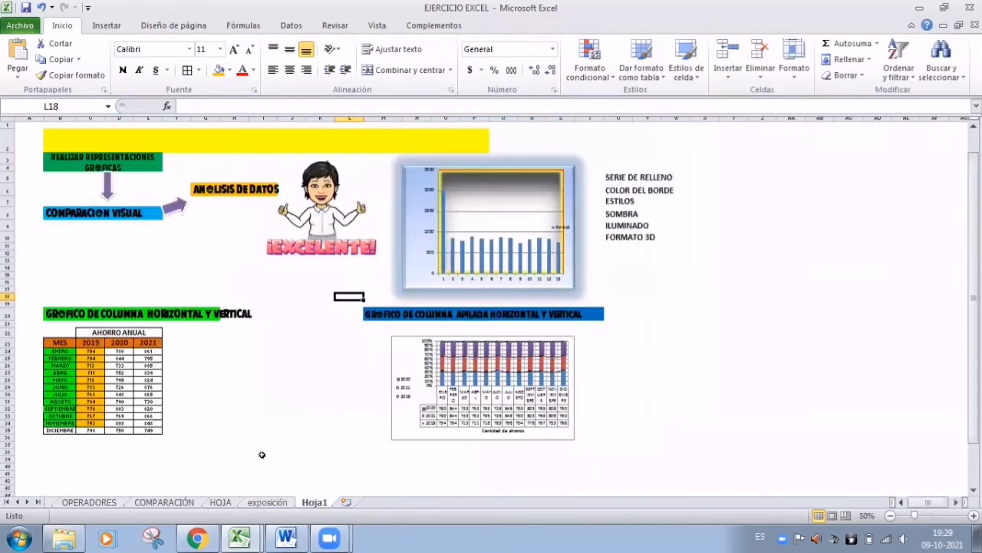
pyautogui.scroll(-6, 262, 455)
pyautogui.scroll(7, 262, 455)
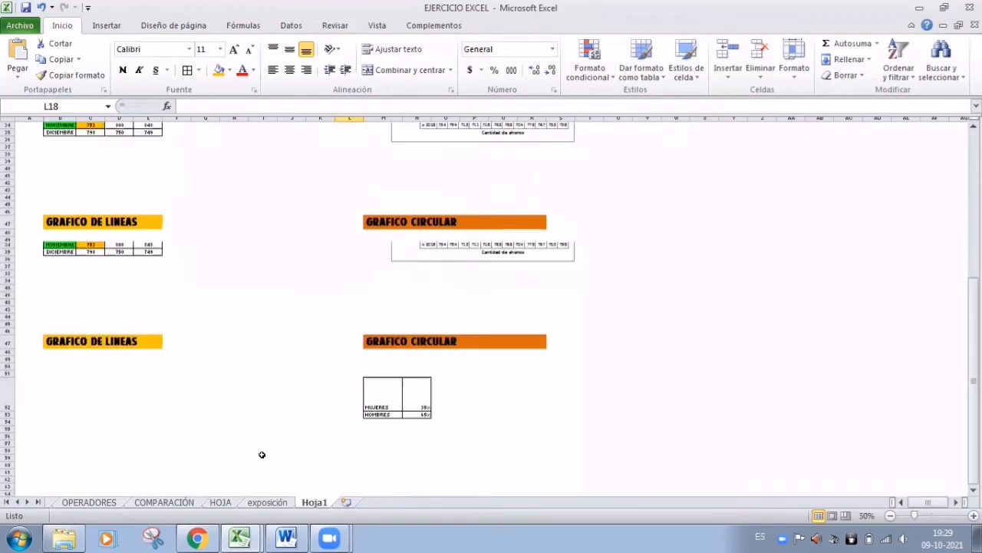
# Return to the exposición sheet and find the sales table with negative values in rows 77 to 82.
pyautogui.click(274, 503)
pyautogui.scroll(-6, 330, 426)
pyautogui.scroll(1, 330, 425)
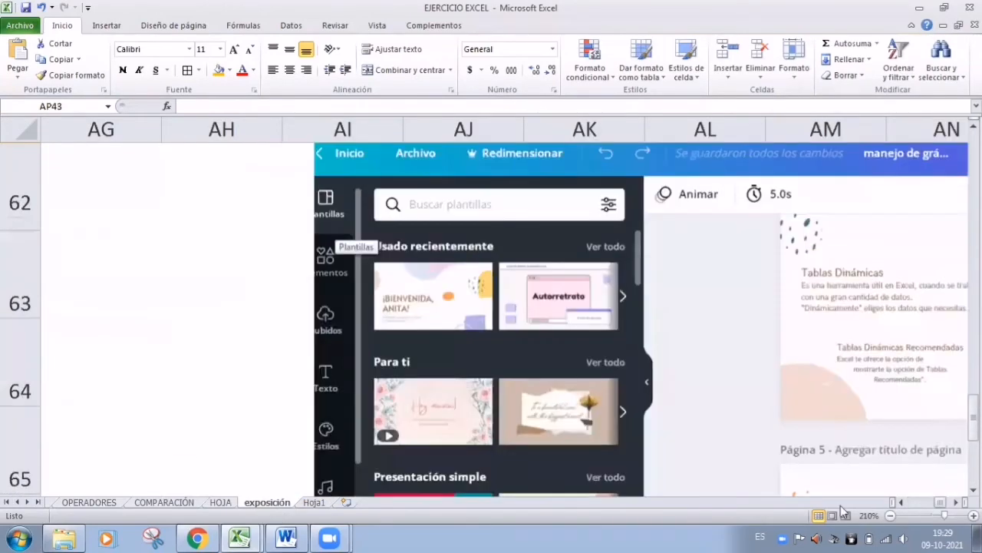
pyautogui.click(892, 516)
pyautogui.click(891, 516)
pyautogui.click(891, 516)
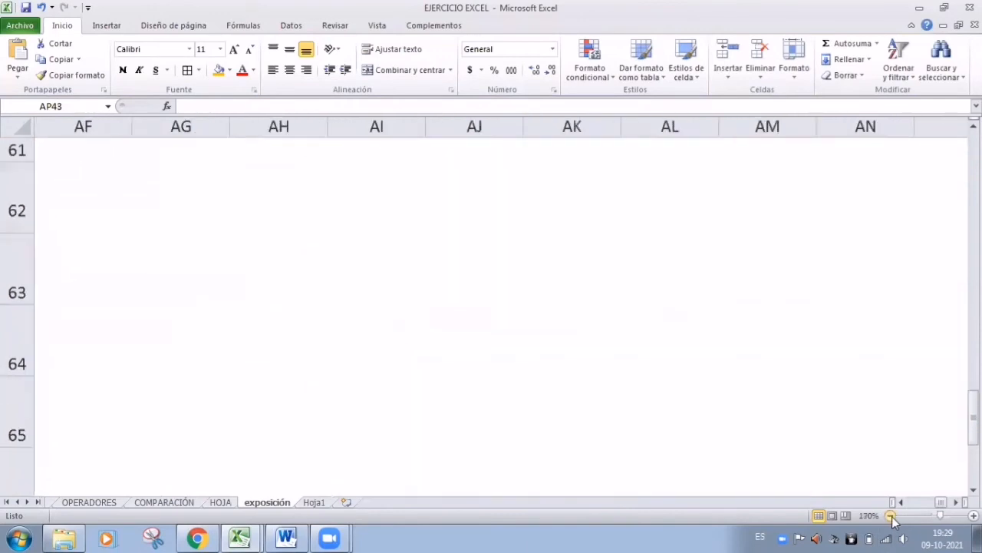
pyautogui.click(891, 516)
pyautogui.click(891, 516)
pyautogui.click(891, 515)
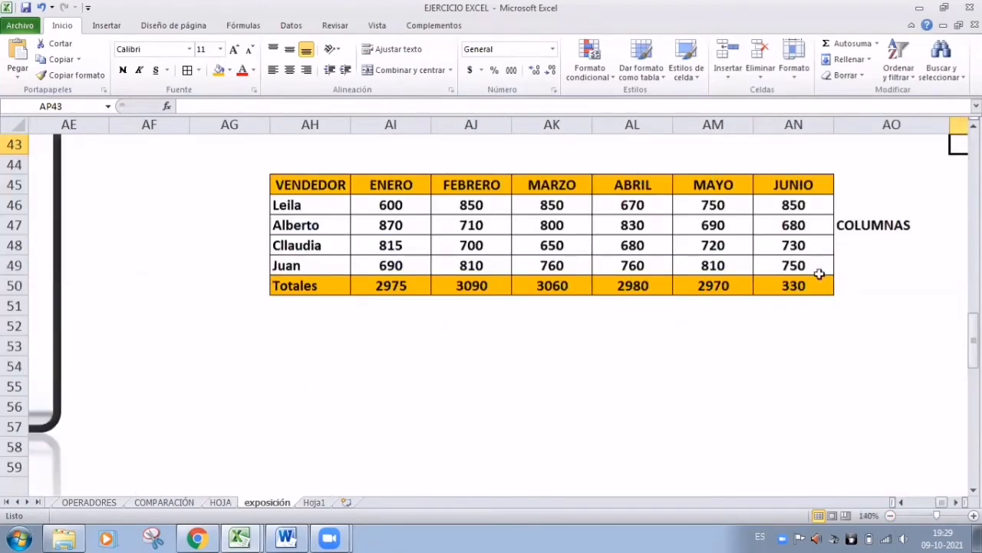
pyautogui.scroll(-1, 881, 280)
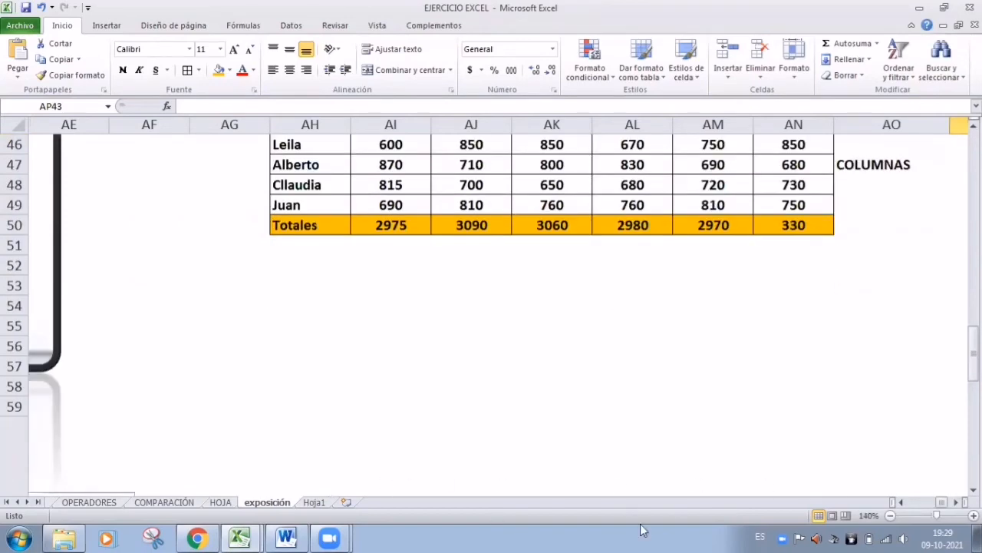
pyautogui.moveTo(943, 505); pyautogui.dragTo(897, 510)
pyautogui.scroll(-16, 843, 424)
pyautogui.scroll(5, 842, 424)
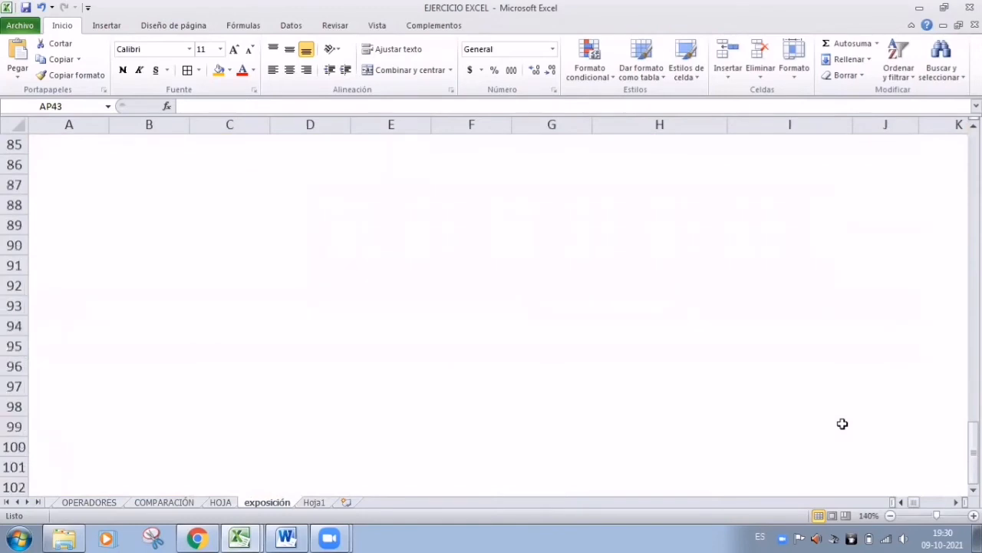
pyautogui.scroll(2, 843, 424)
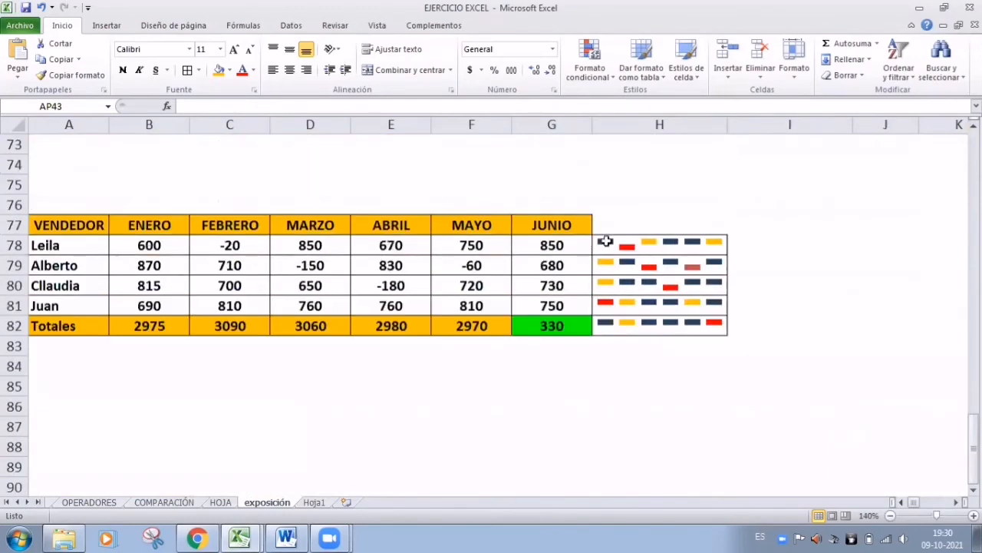
# Add borders to all cells in I78:I82 beside the sales table.
pyautogui.moveTo(748, 244); pyautogui.dragTo(803, 322)
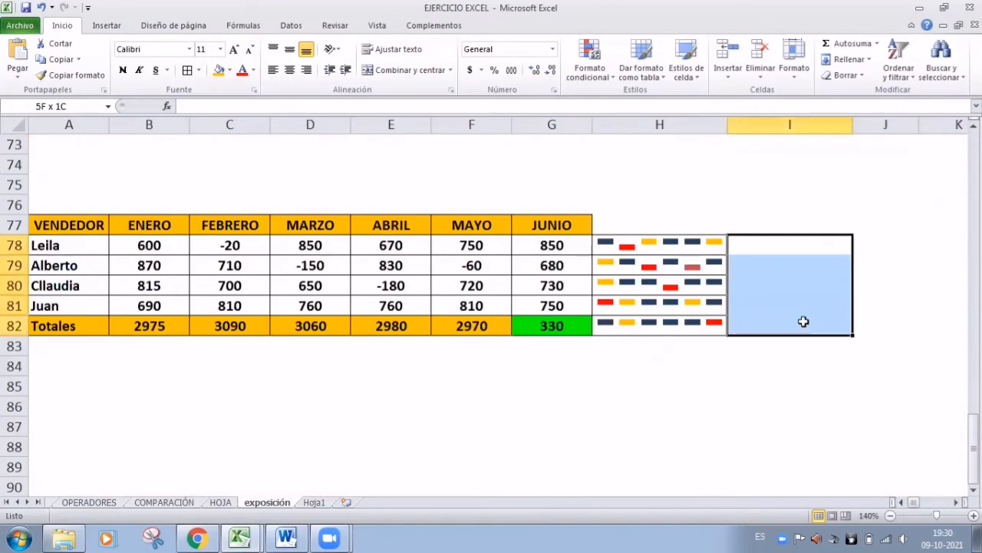
pyautogui.click(187, 70)
pyautogui.click(790, 294)
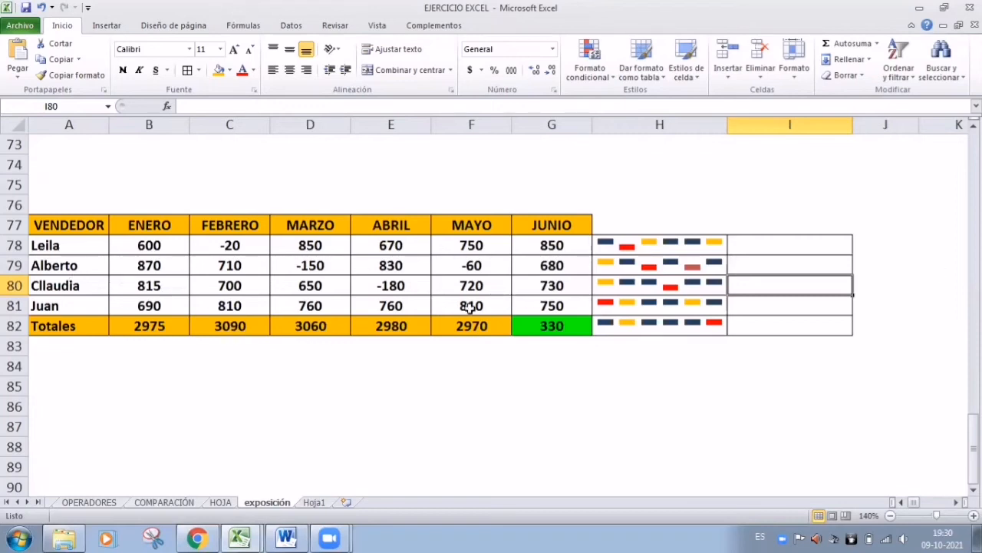
# Insert a win/loss sparkline in cell I78 using the data range B78:G78.
pyautogui.click(802, 247)
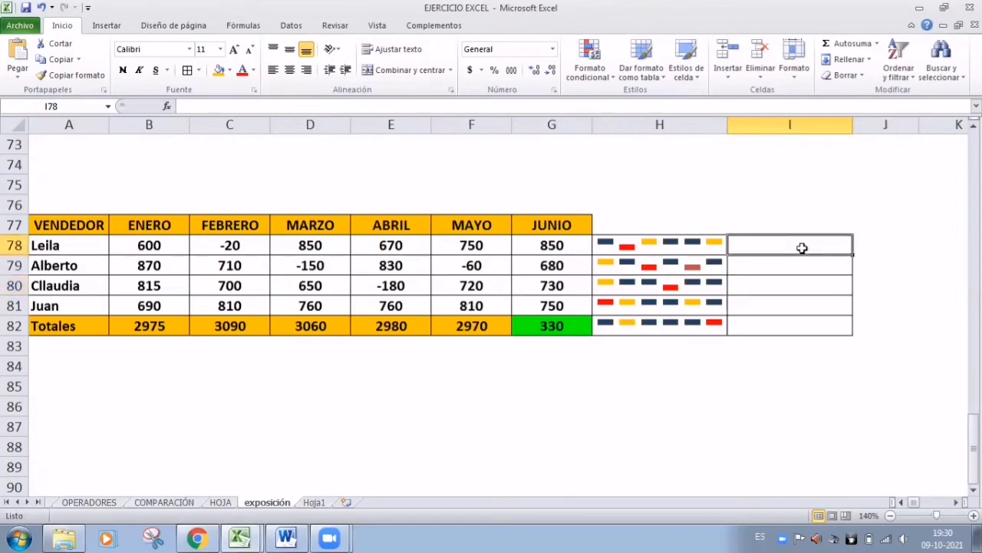
pyautogui.click(117, 26)
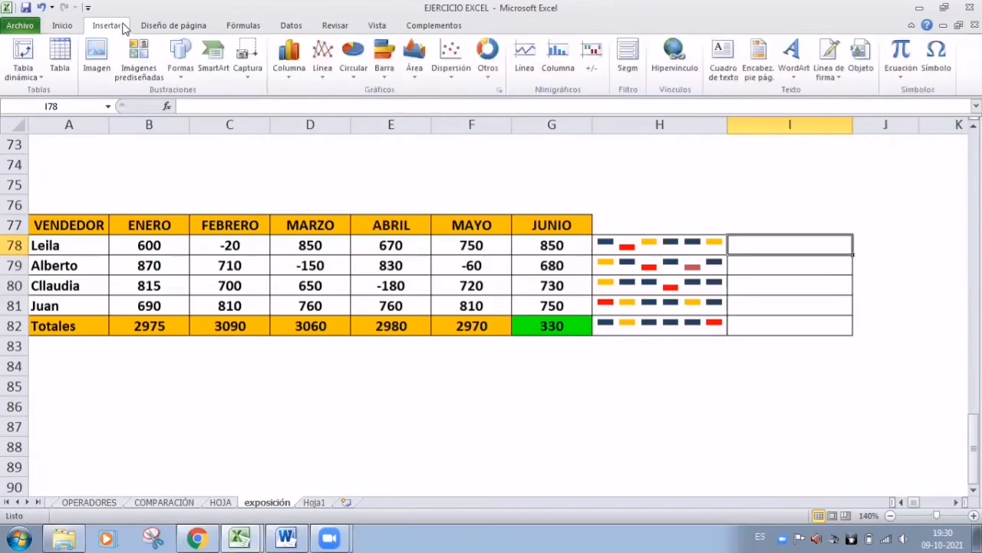
pyautogui.click(595, 69)
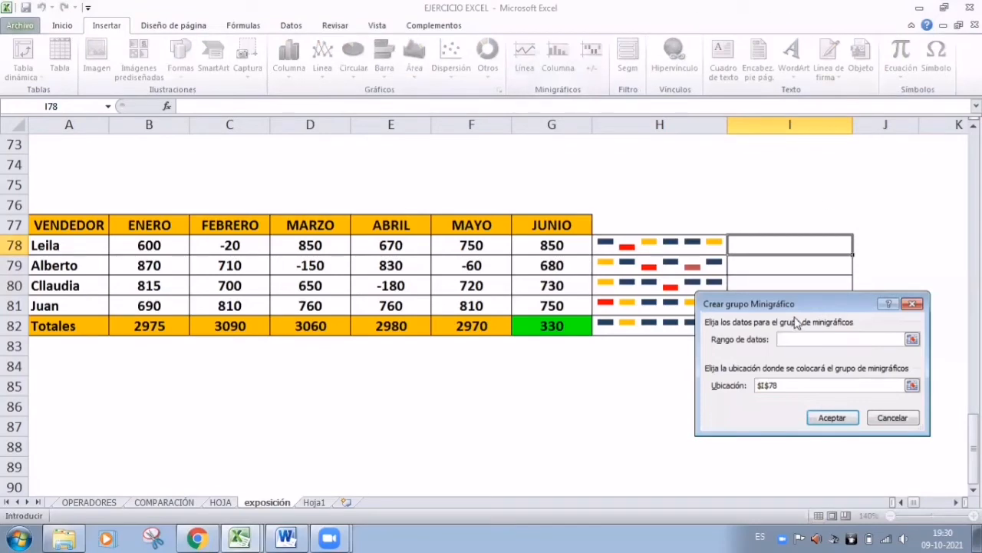
pyautogui.moveTo(802, 305); pyautogui.dragTo(790, 234)
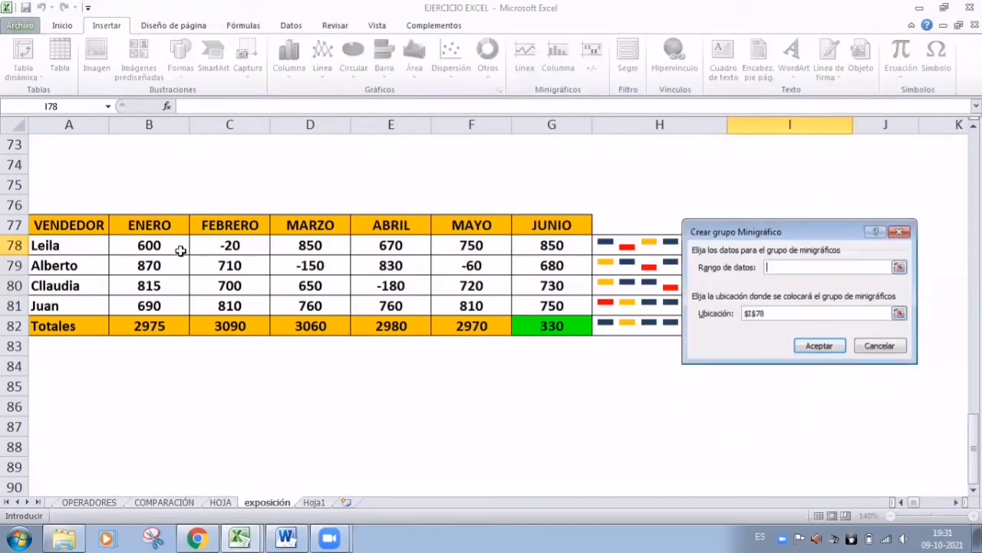
pyautogui.moveTo(123, 246); pyautogui.dragTo(519, 252)
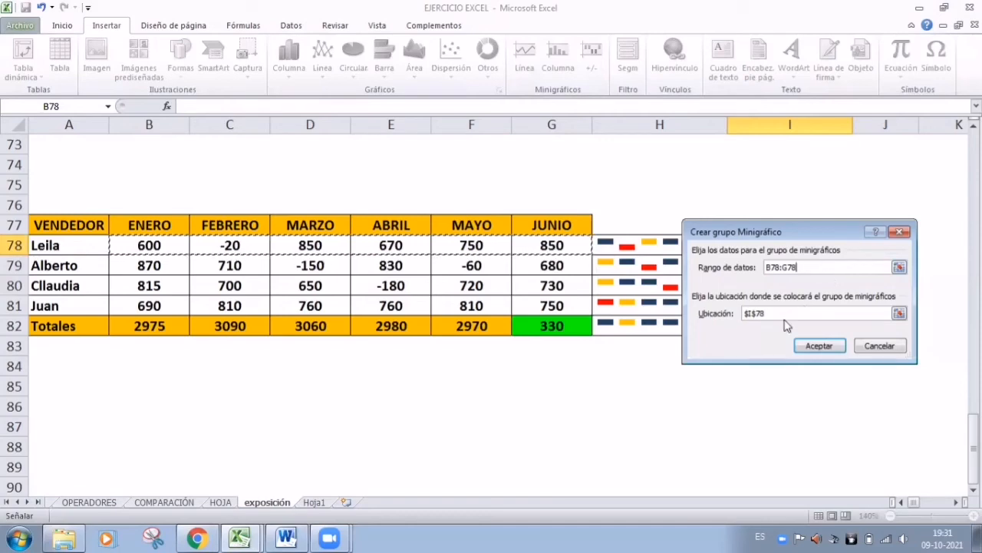
pyautogui.click(821, 347)
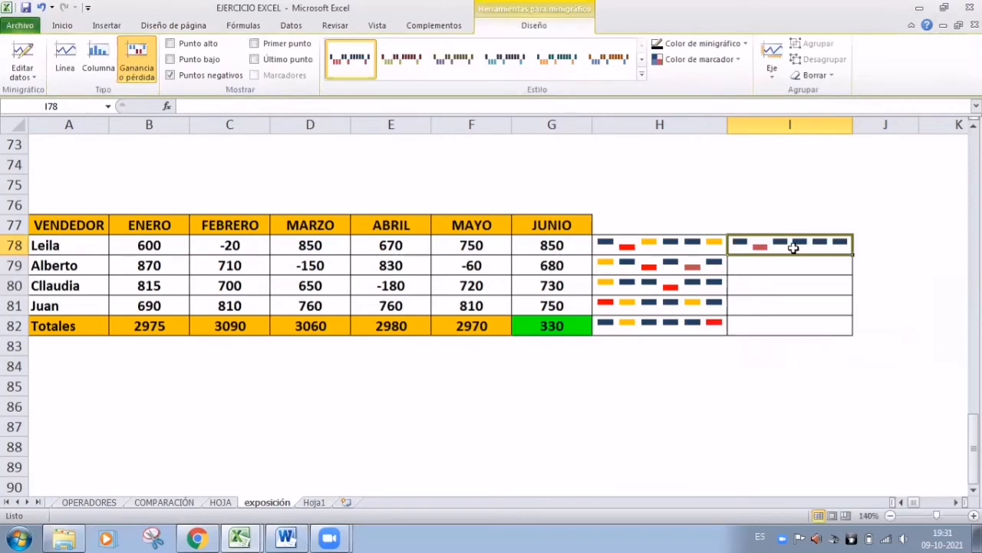
# Colour the high points of the I78 win/loss sparkline orange and its low point green.
pyautogui.click(619, 250)
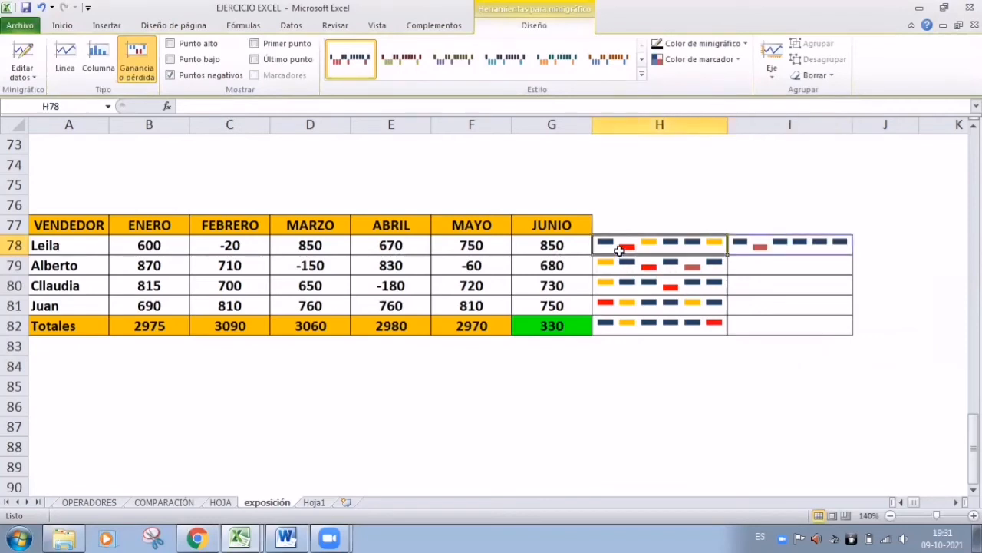
pyautogui.click(778, 247)
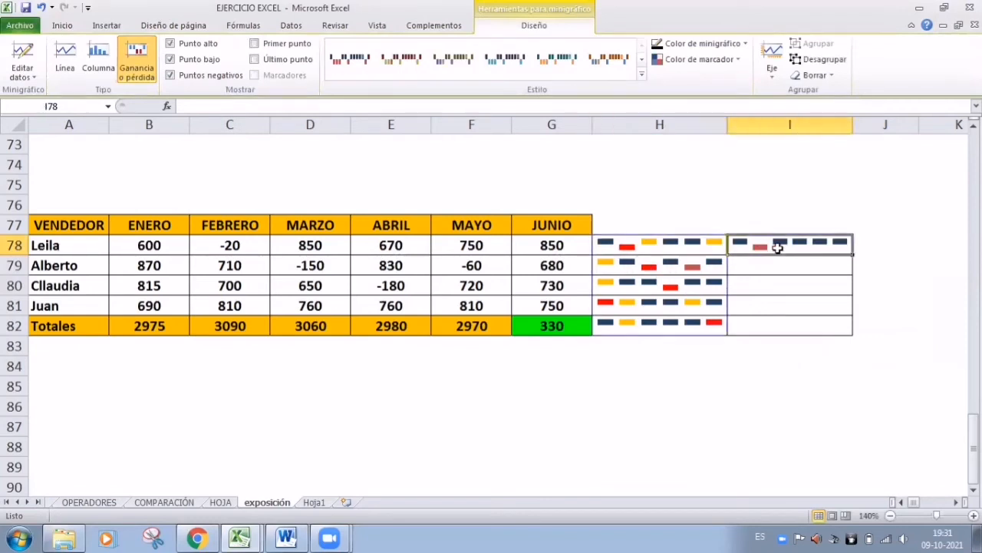
pyautogui.scroll(1, 821, 420)
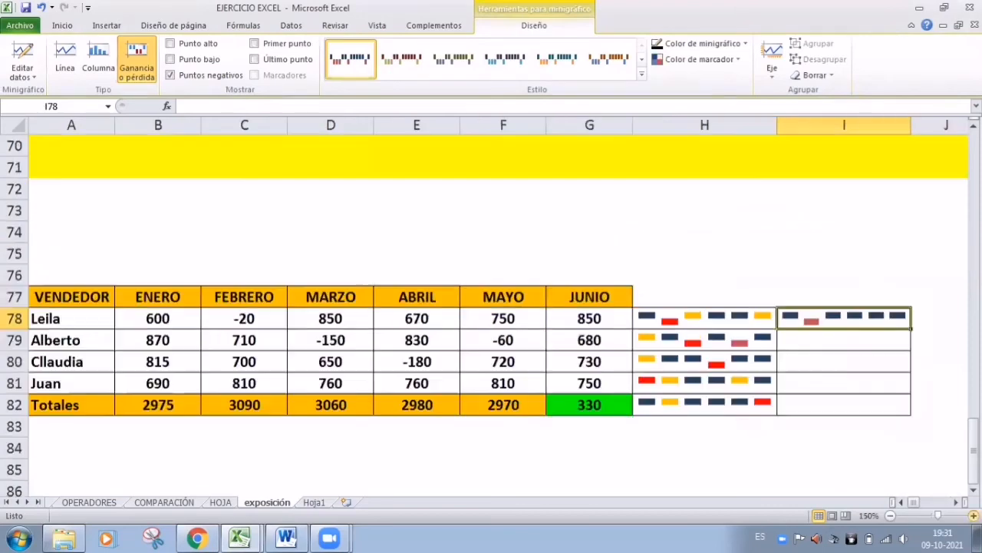
pyautogui.keyDown('ctrl'); pyautogui.scroll(3, 820, 419); pyautogui.keyUp('ctrl')
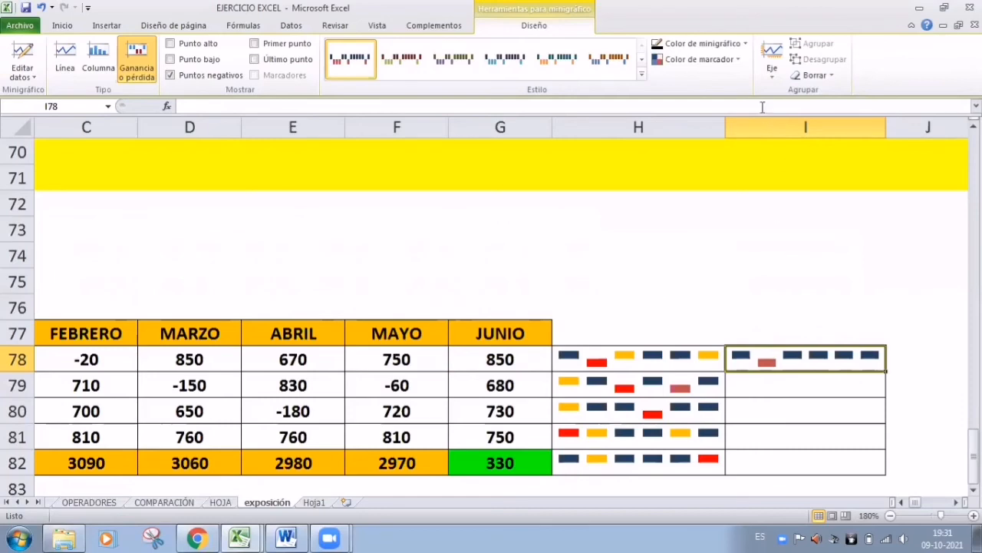
pyautogui.click(736, 60)
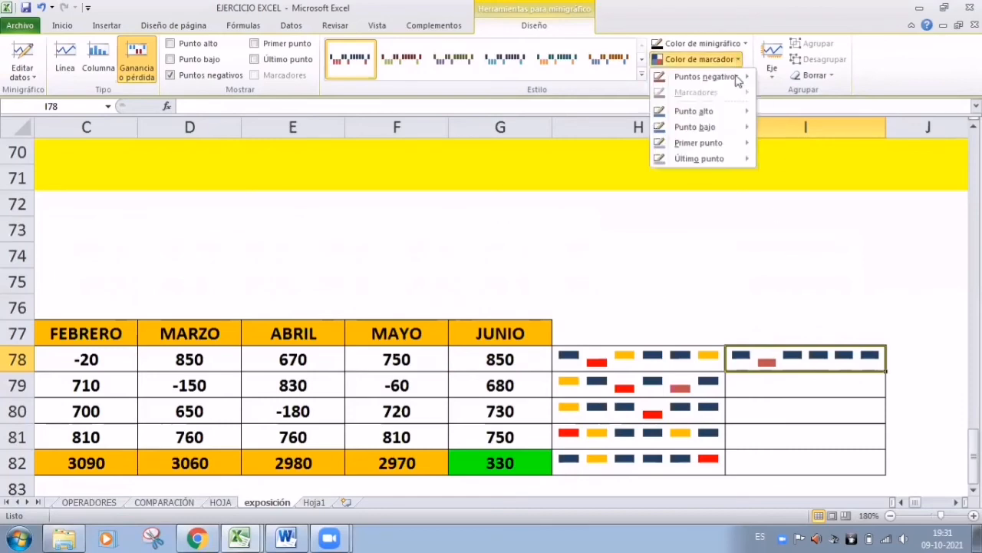
pyautogui.moveTo(731, 115)
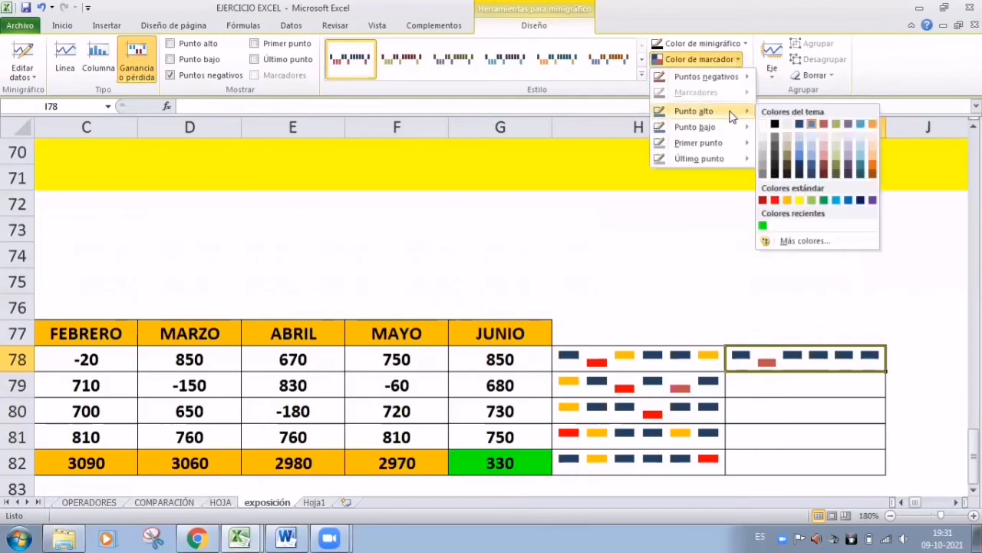
pyautogui.click(787, 201)
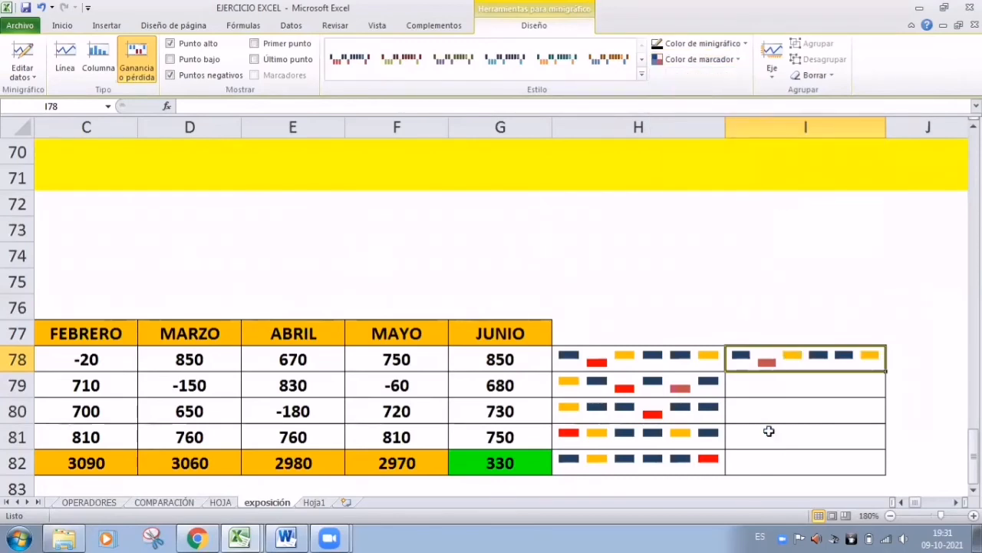
pyautogui.click(735, 66)
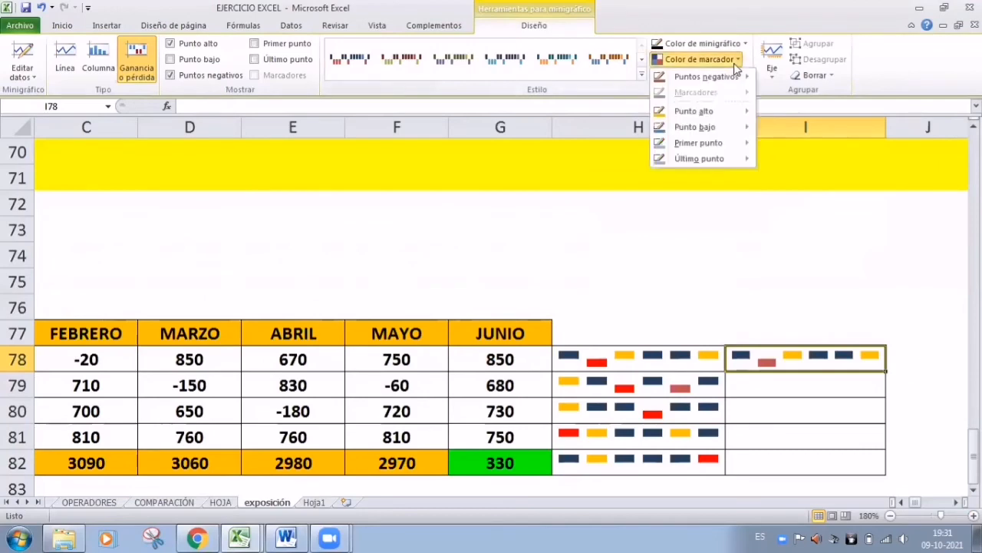
pyautogui.moveTo(722, 130)
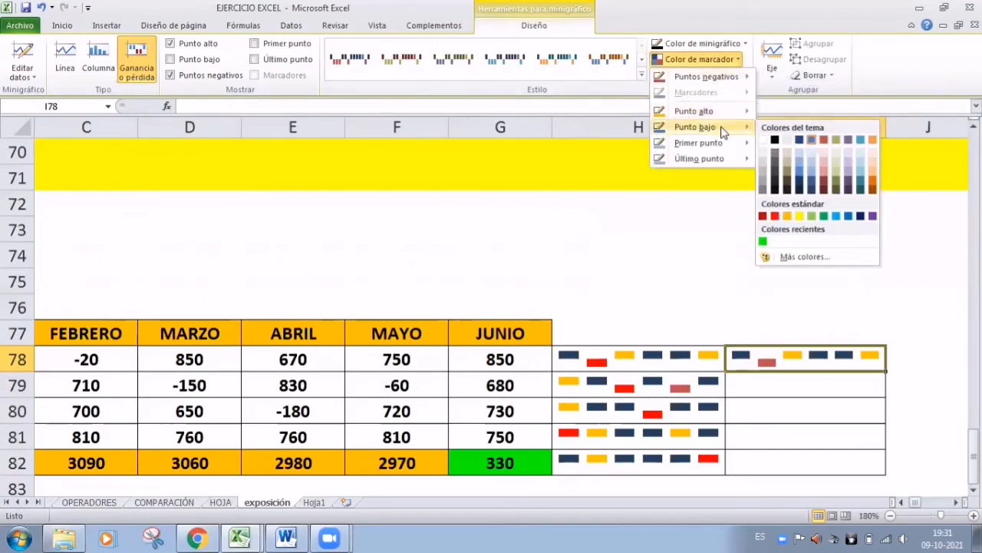
pyautogui.click(763, 241)
# Fill the I78 win/loss sparkline down through cell I82.
pyautogui.scroll(-1, 875, 415)
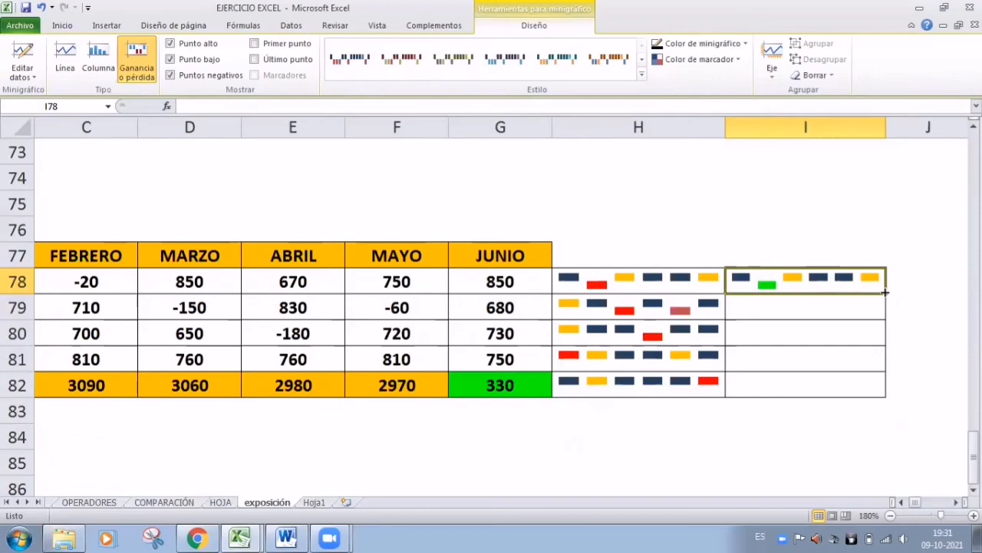
pyautogui.moveTo(885, 293); pyautogui.dragTo(883, 384)
pyautogui.click(851, 315)
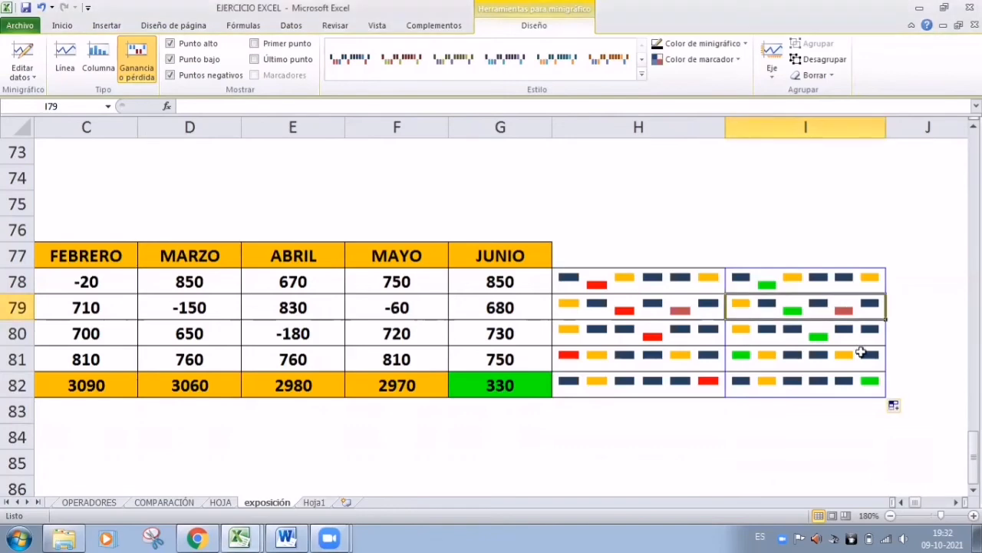
# Review the line and column sparklines in rows 36 to 40, the COLUMNAS table below them and the equations section.
pyautogui.scroll(-2, 862, 352)
pyautogui.scroll(5, 861, 351)
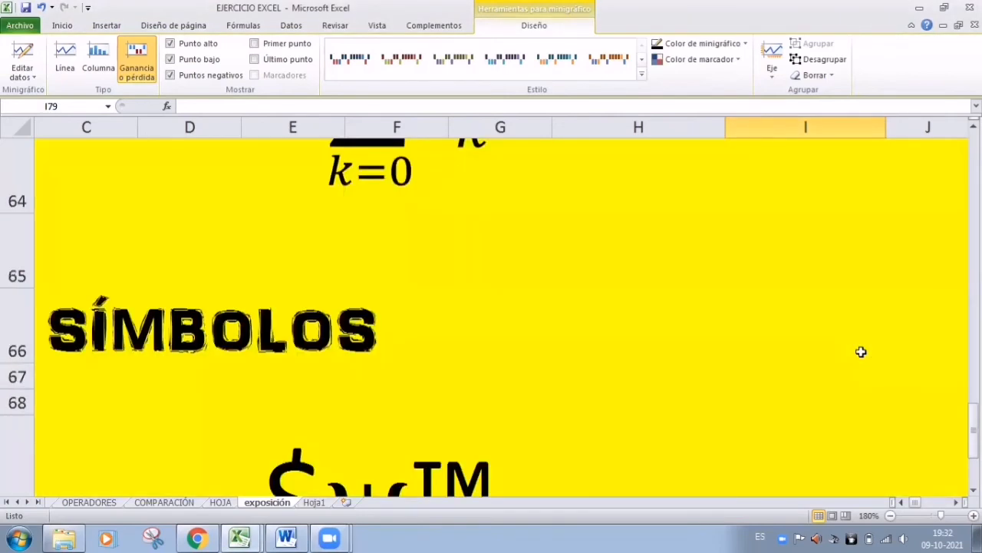
pyautogui.scroll(10, 862, 350)
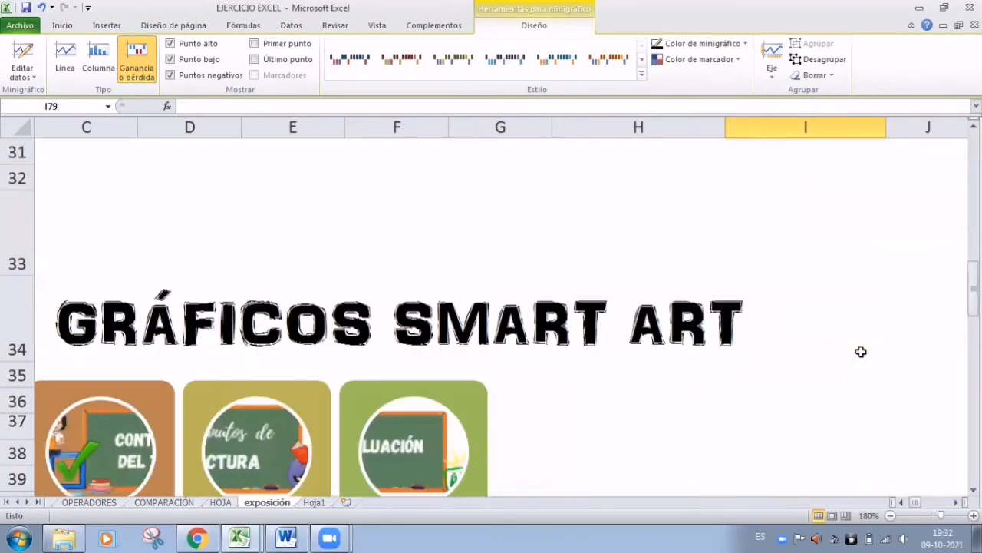
pyautogui.scroll(-2, 862, 351)
pyautogui.moveTo(914, 502); pyautogui.dragTo(952, 507)
pyautogui.scroll(1, 644, 313)
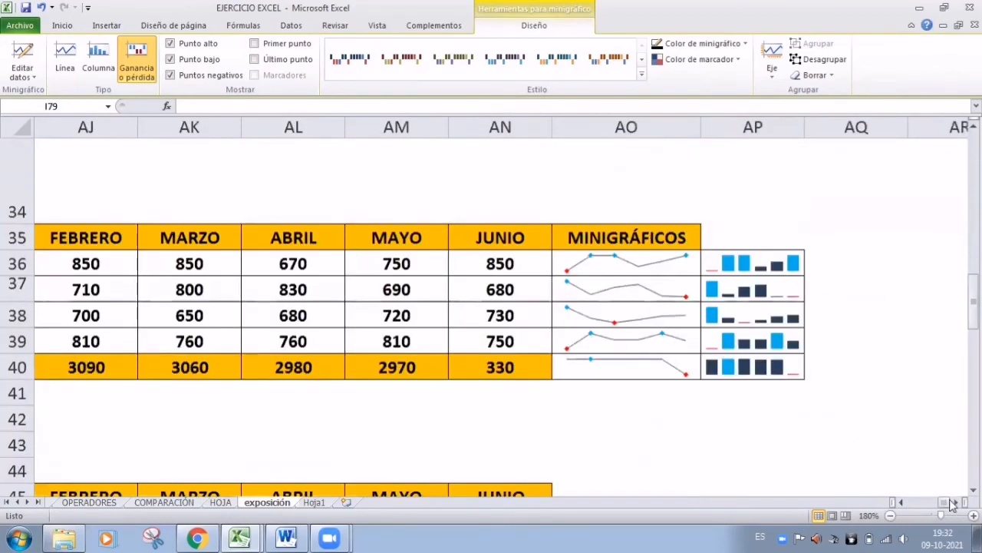
pyautogui.scroll(-2, 873, 348)
pyautogui.scroll(-1, 872, 349)
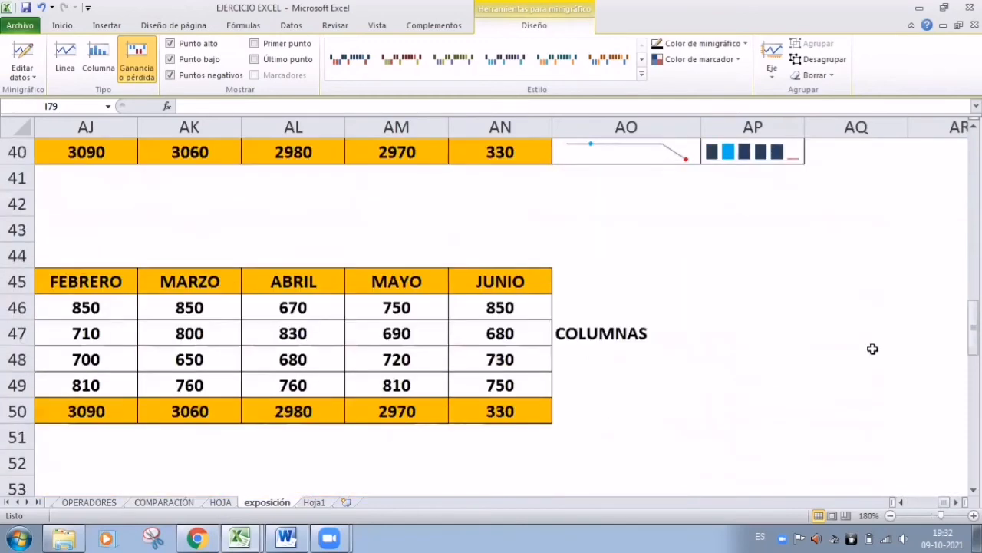
pyautogui.moveTo(941, 507); pyautogui.dragTo(907, 504)
pyautogui.scroll(-7, 813, 432)
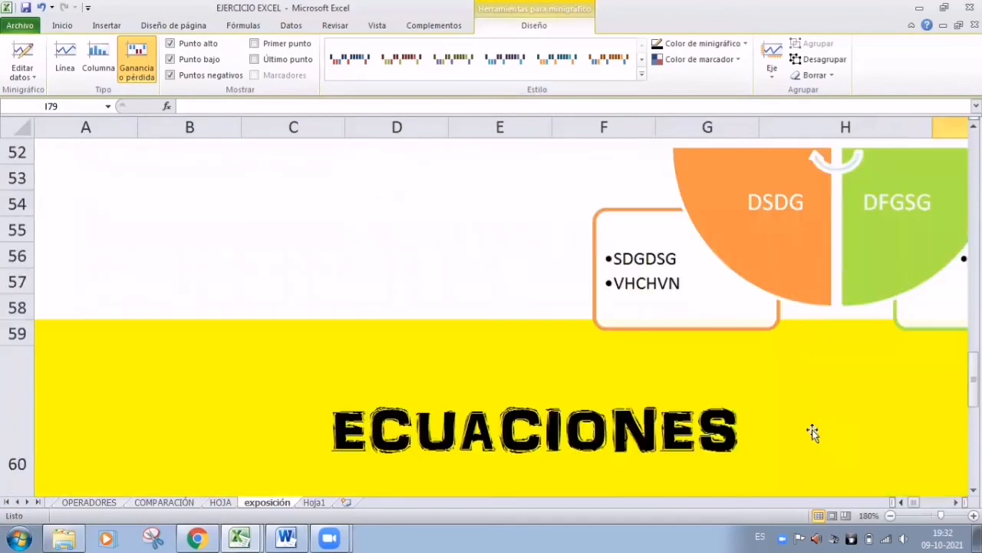
pyautogui.scroll(1, 813, 432)
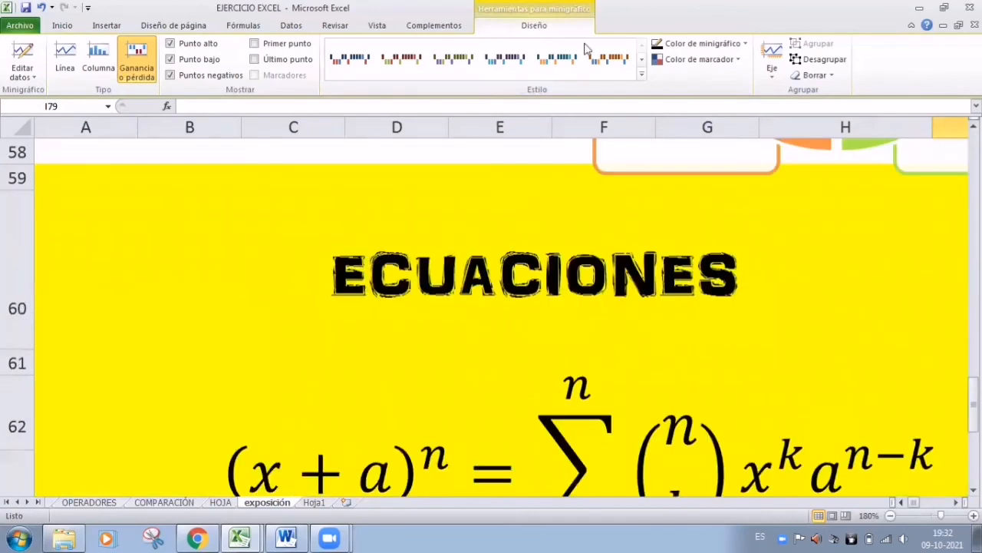